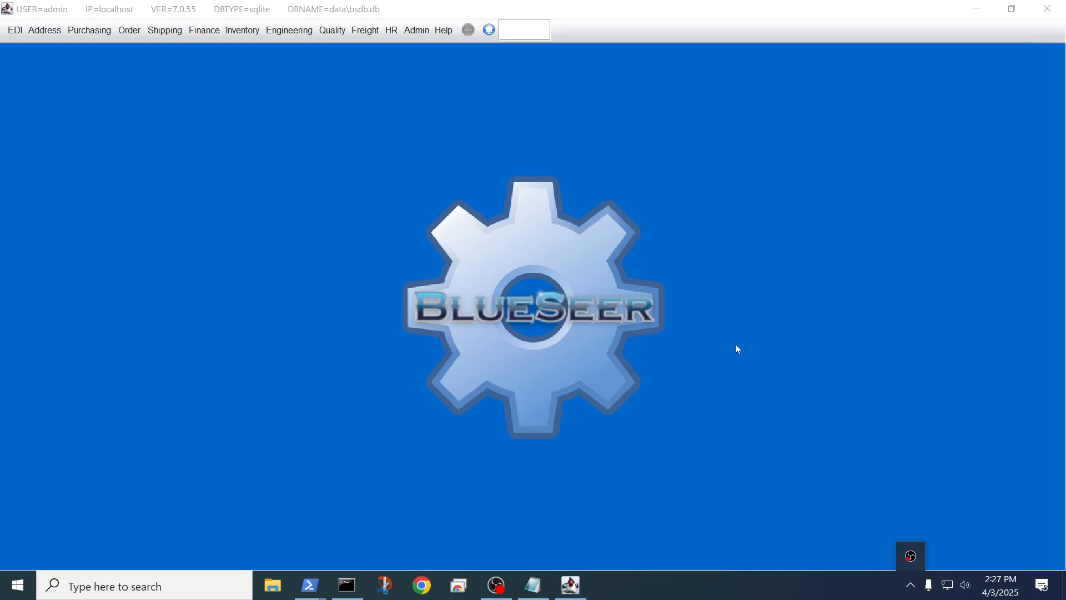
# Turn on the Serialize Inventory option in Inventory Control and save the settings.
pyautogui.click(749, 344)
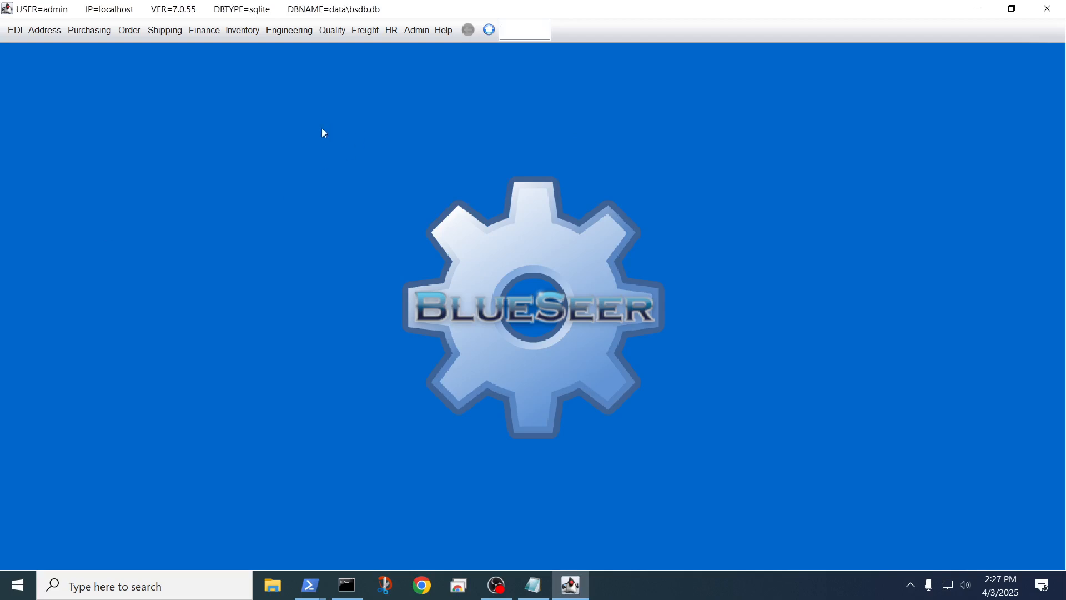
pyautogui.click(245, 34)
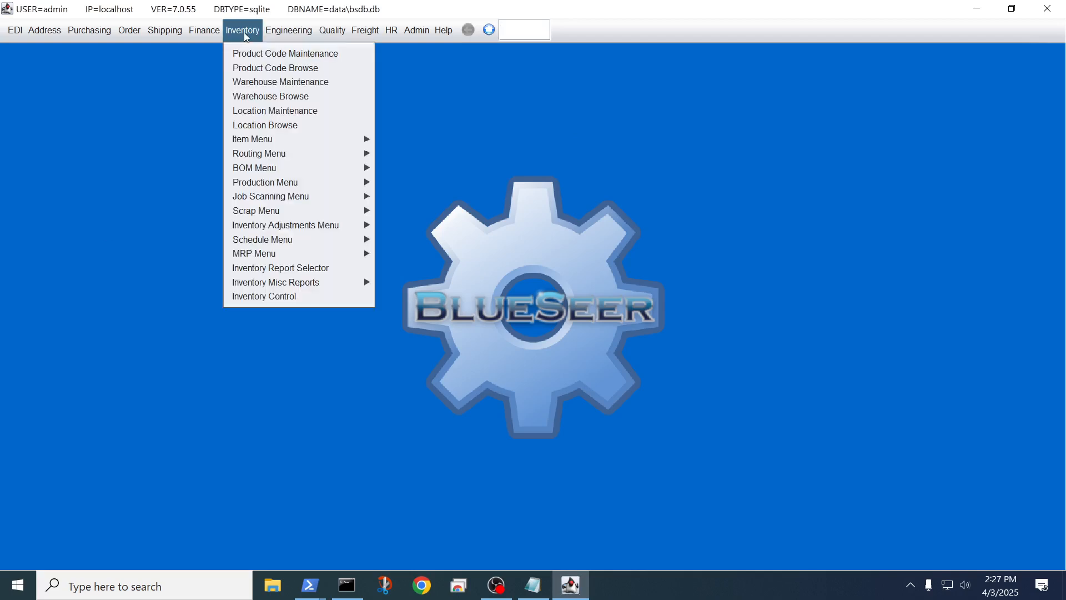
pyautogui.click(290, 299)
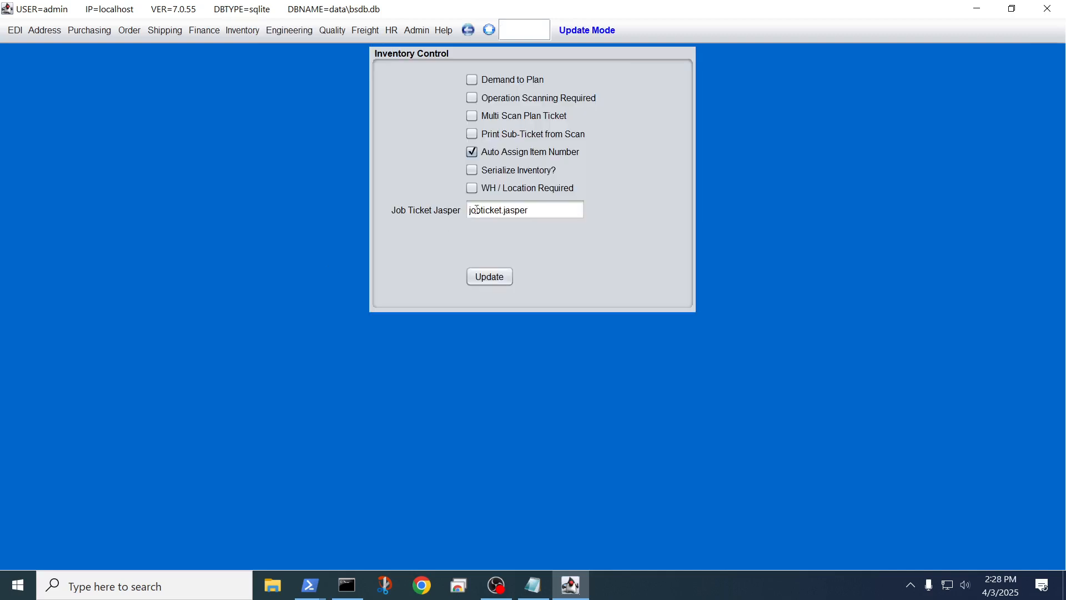
pyautogui.click(473, 172)
pyautogui.click(491, 277)
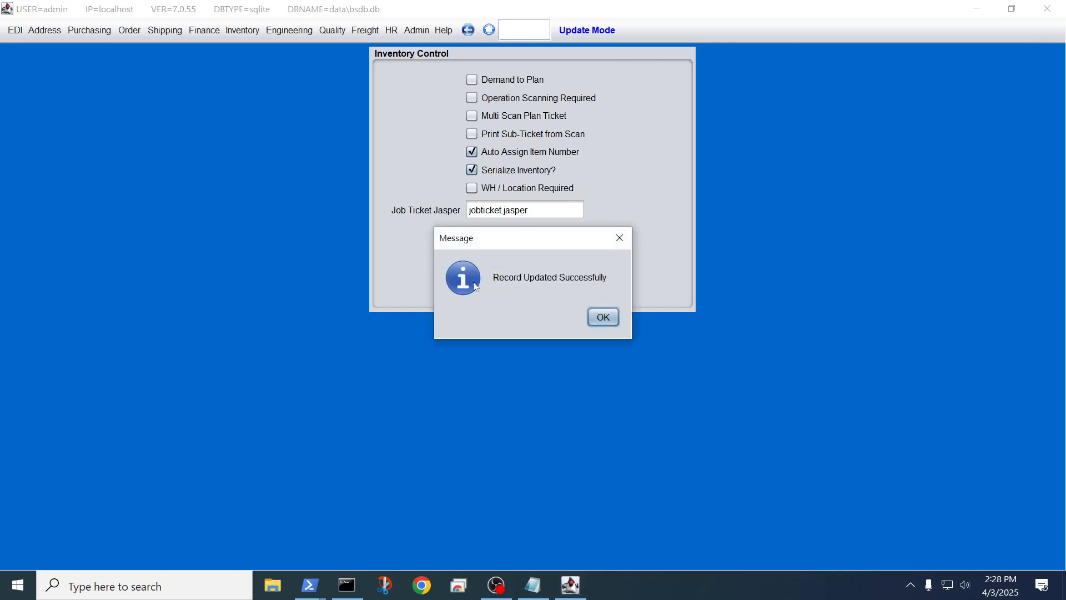
pyautogui.click(606, 318)
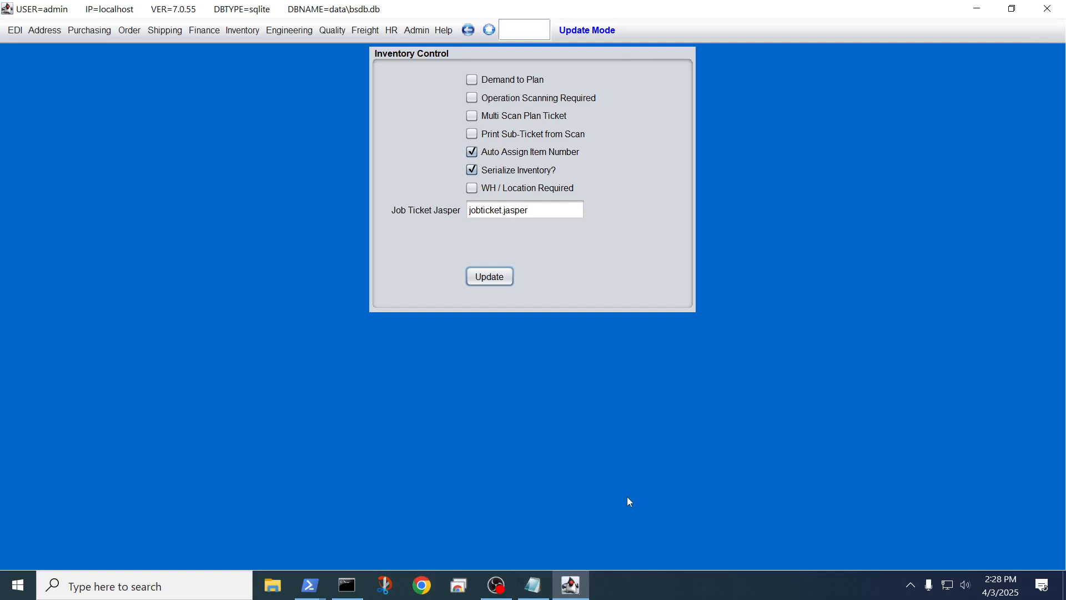
# Review the Notepad list of BlueSeer serialized inventory entry points, and return to BlueSeer.
pyautogui.click(533, 586)
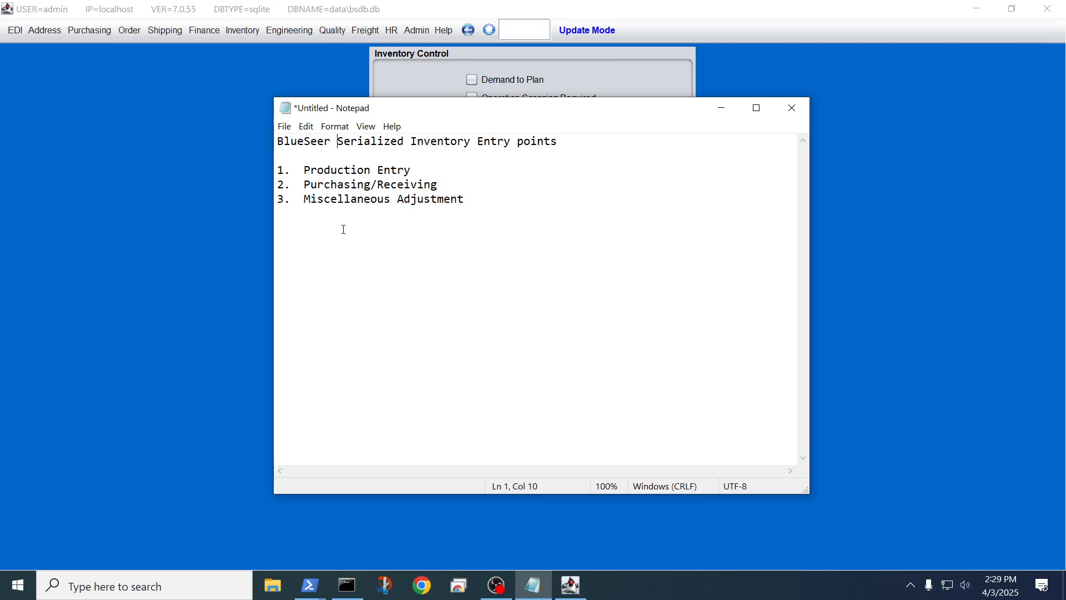
pyautogui.click(722, 108)
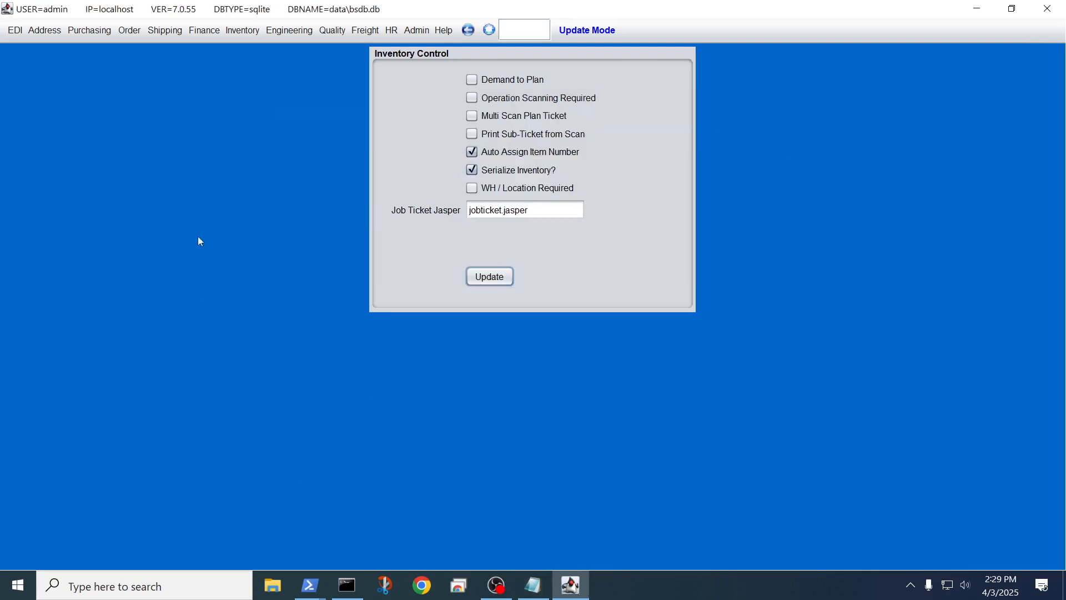
# Start a new auto-numbered record in Item Maintenance with the description "this is a test item".
pyautogui.click(255, 31)
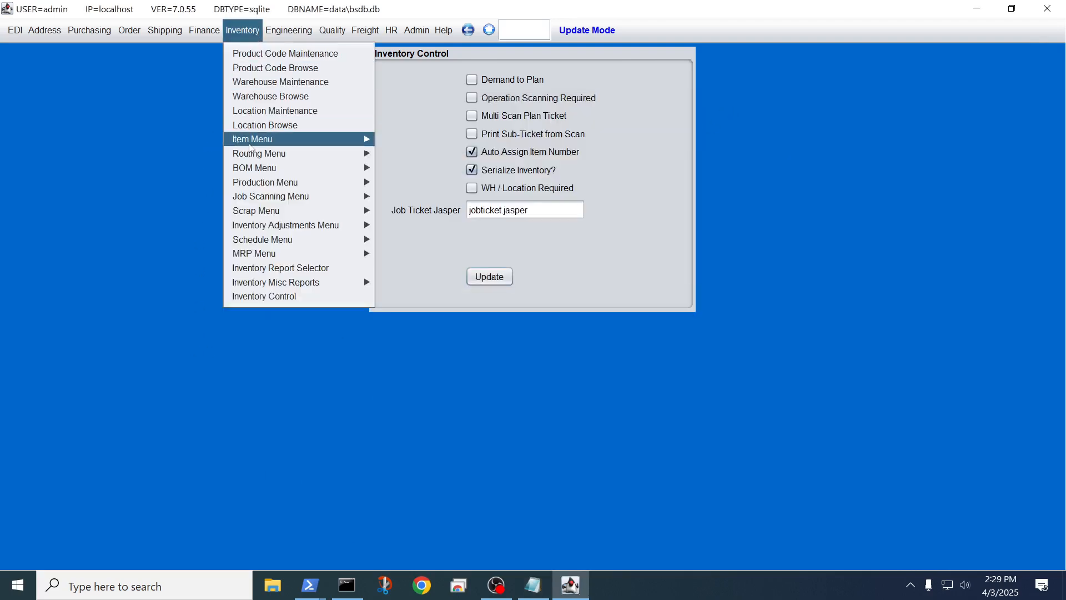
pyautogui.moveTo(303, 142)
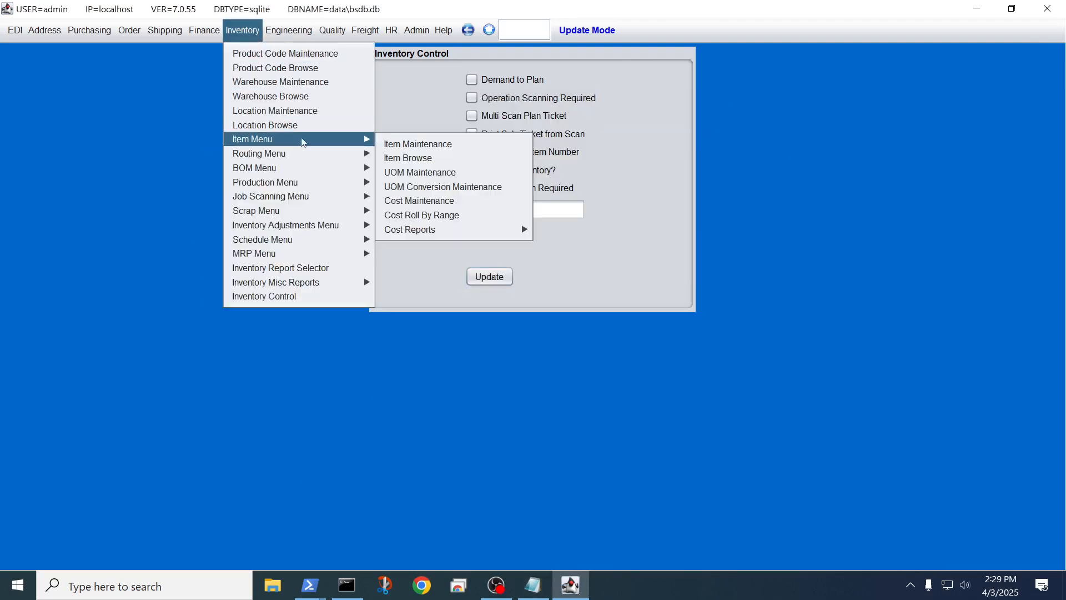
pyautogui.click(399, 160)
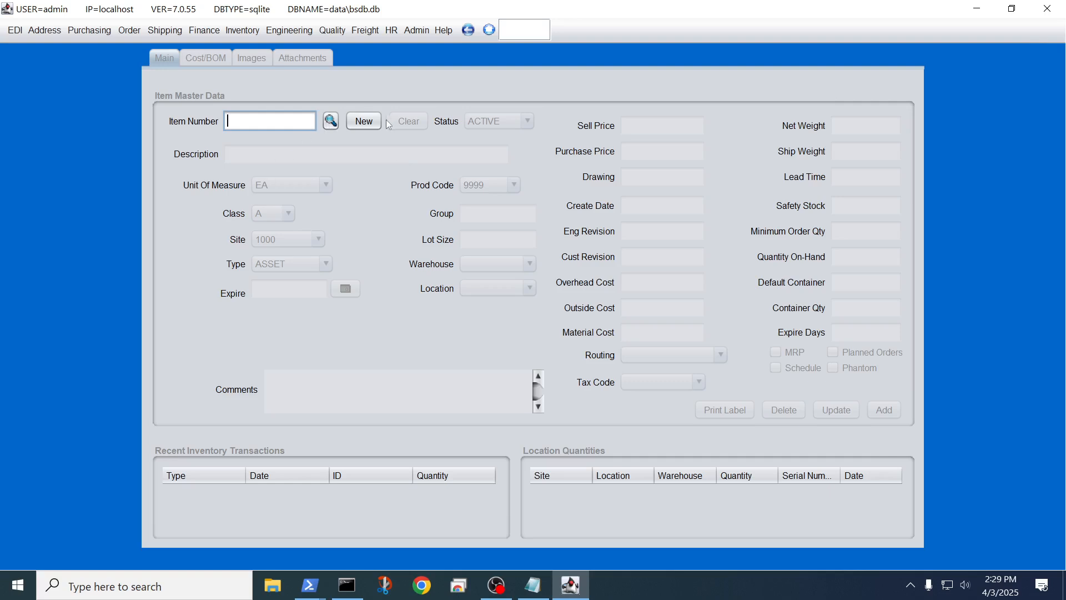
pyautogui.click(357, 127)
pyautogui.click(242, 153)
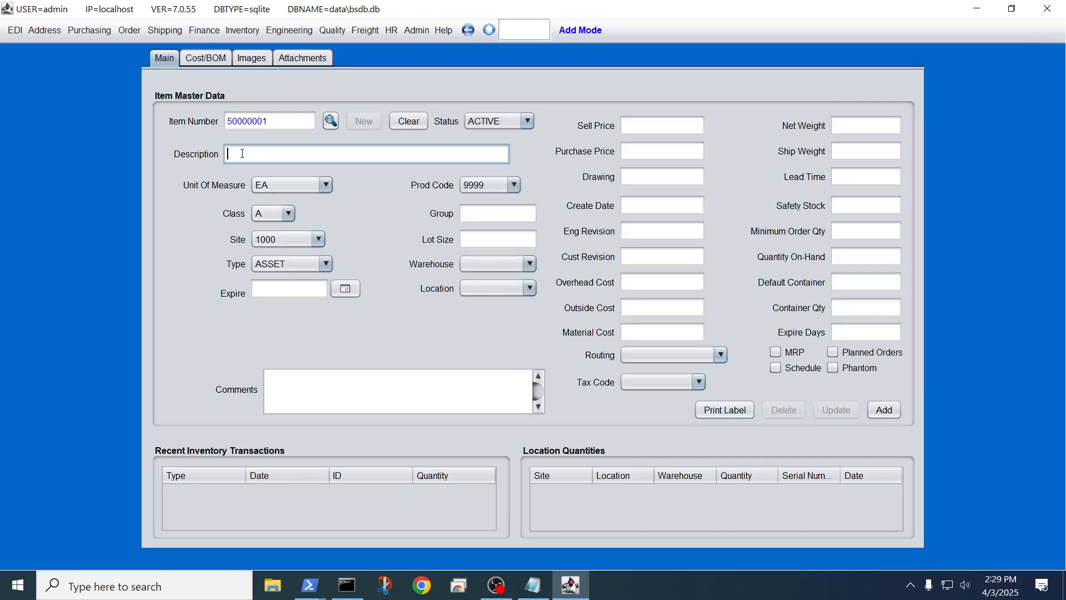
pyautogui.write('this is a test item')
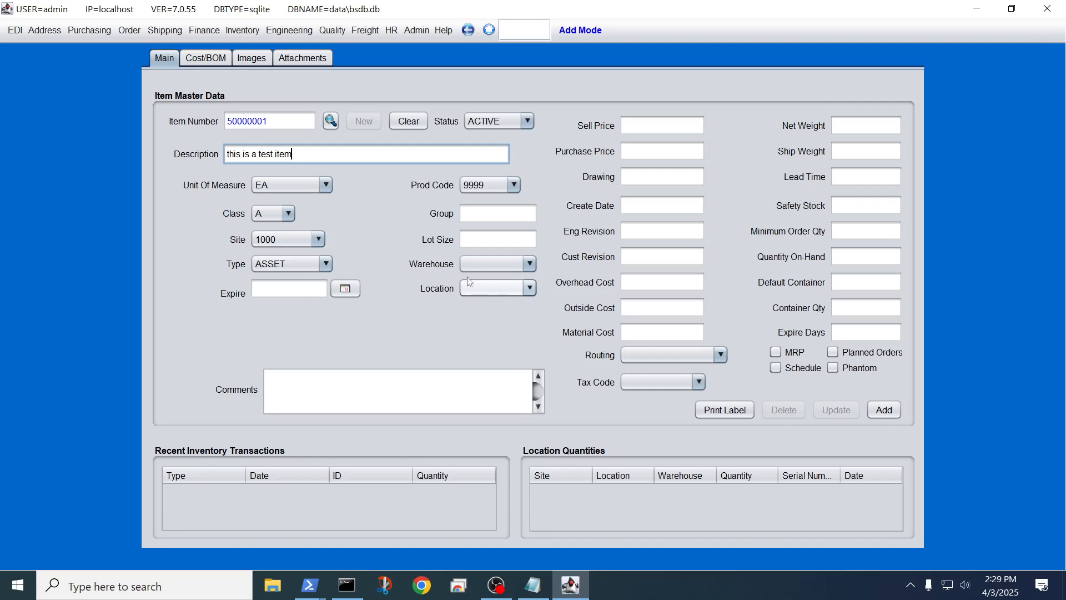
# Set the new item's sell price to 4.00 and purchase price to 3.00, and add the item record.
pyautogui.click(640, 127)
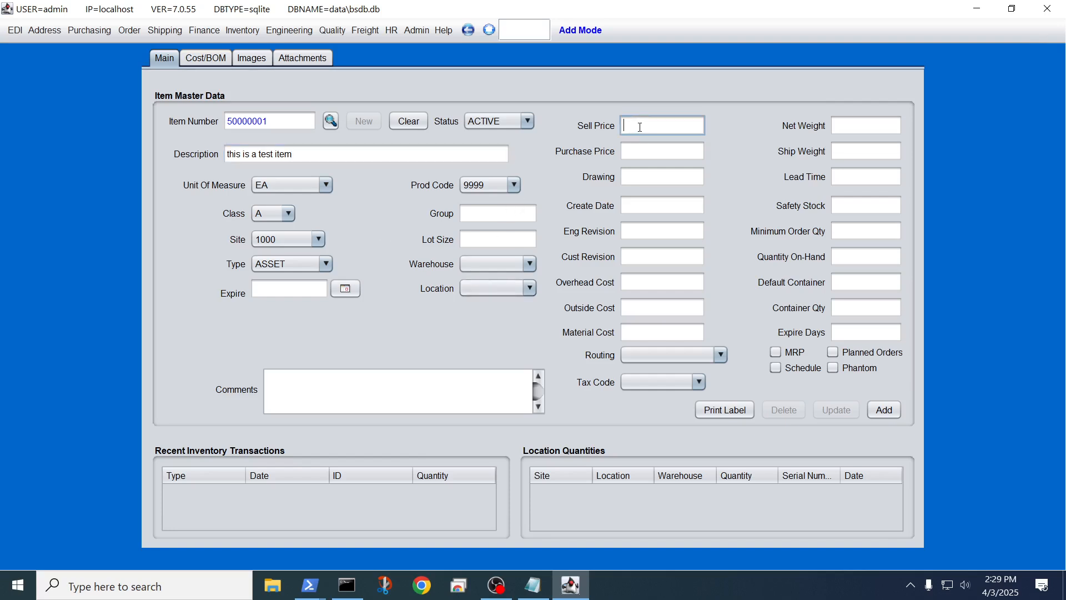
pyautogui.write('4.00')
pyautogui.click(635, 155)
pyautogui.write('3.0')
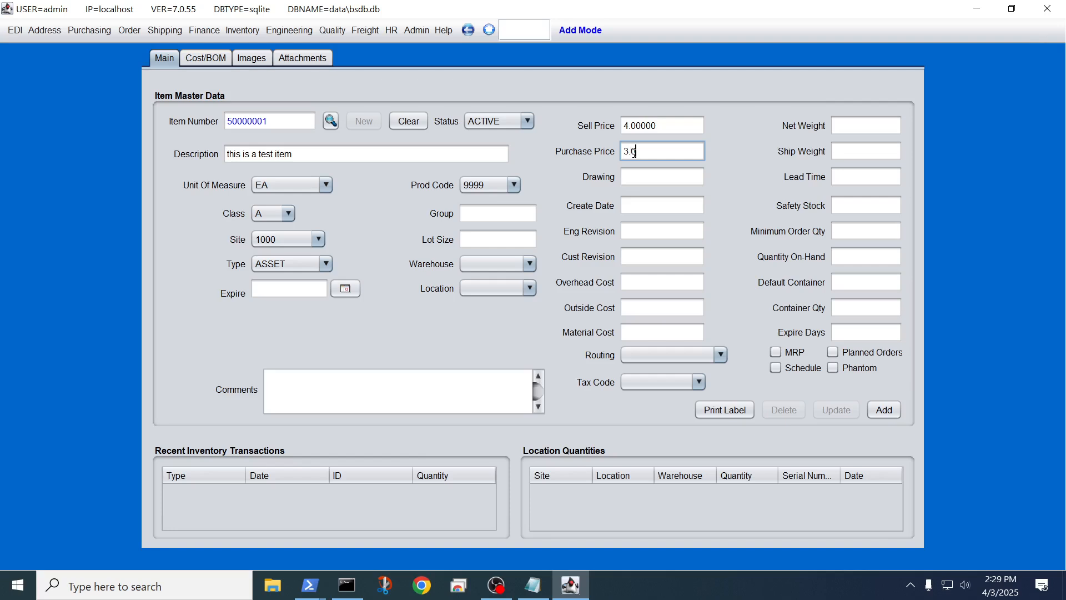
pyautogui.write('0')
pyautogui.click(637, 179)
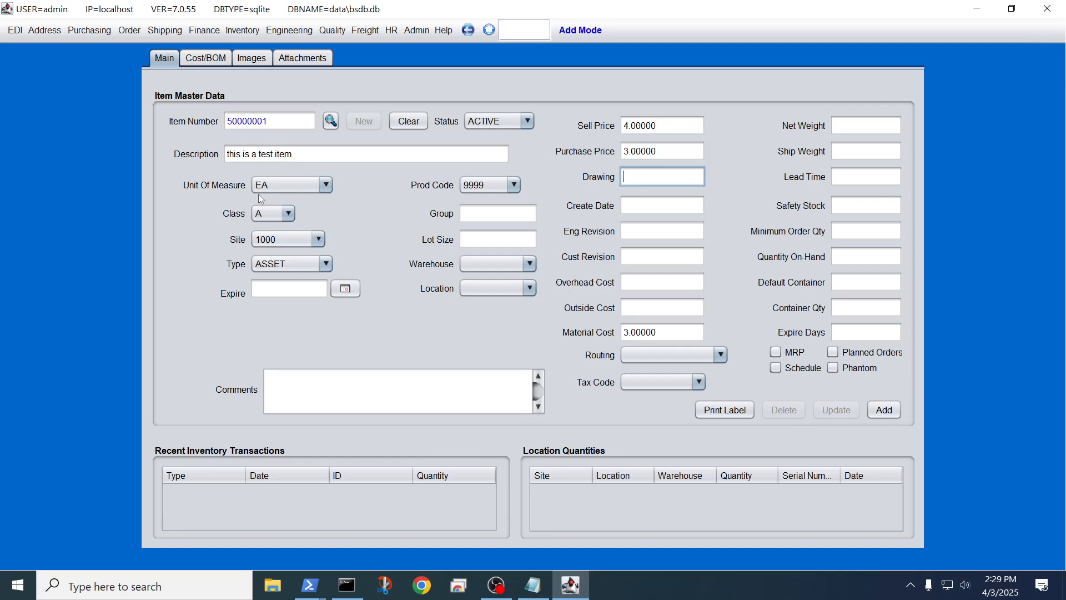
pyautogui.click(884, 409)
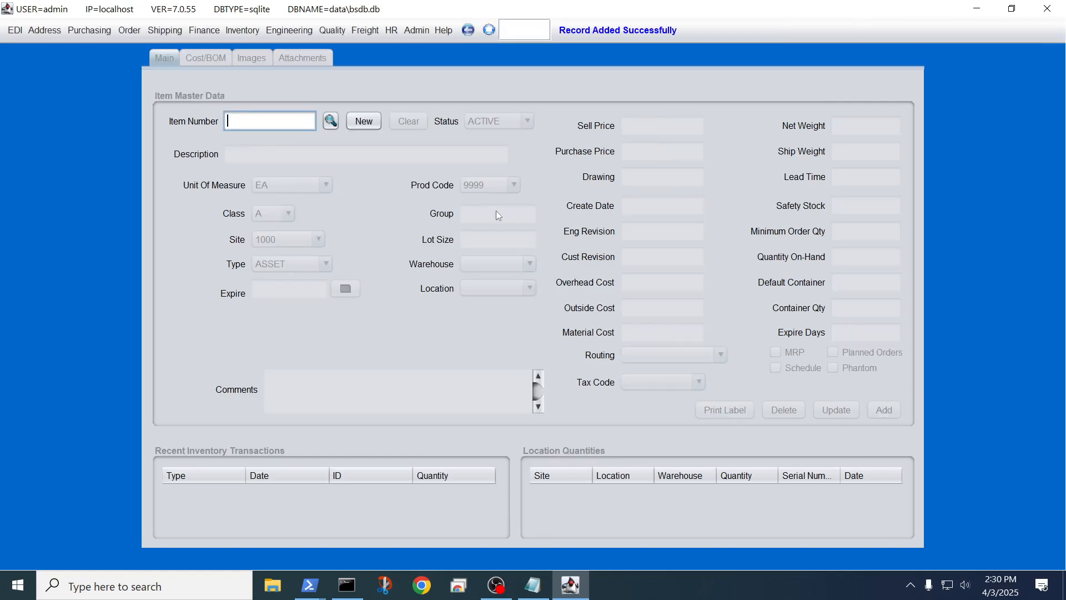
# Run the Inventory Browse report for site 1000 to check the test item's stock and serial number.
pyautogui.click(242, 33)
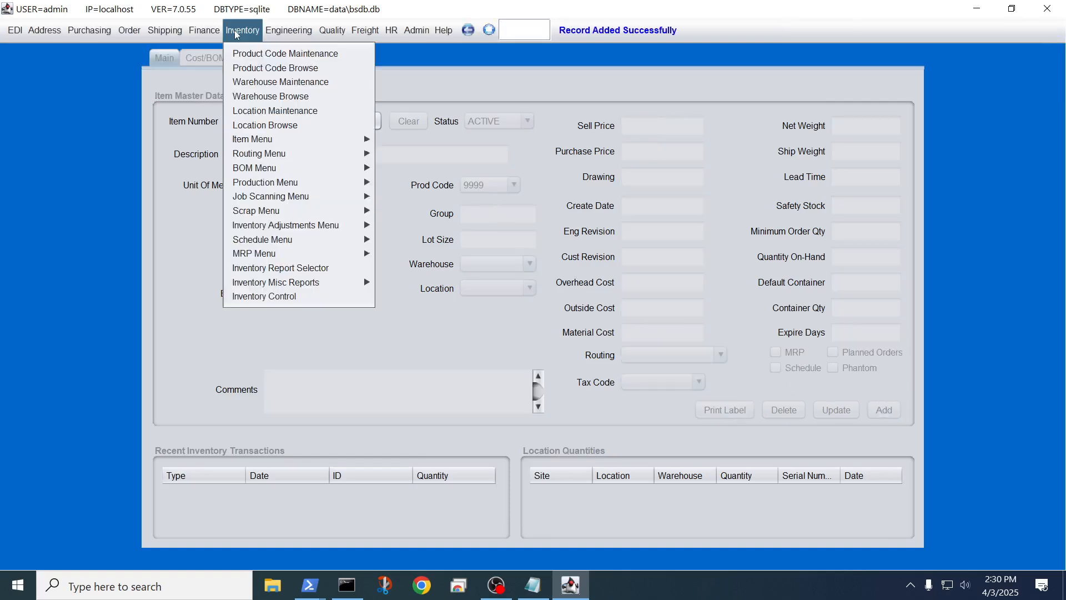
pyautogui.moveTo(271, 283)
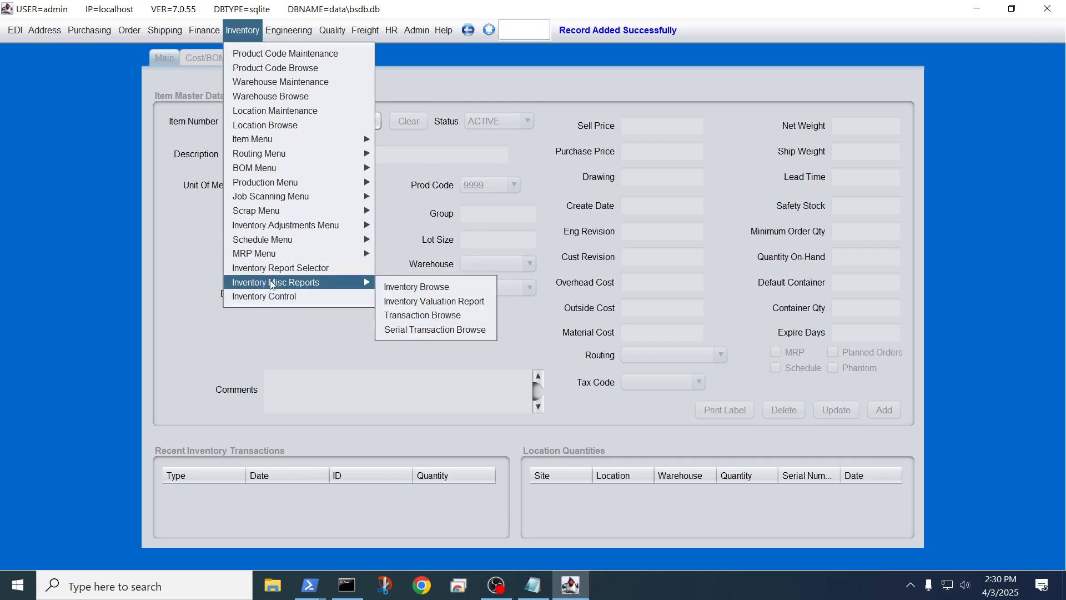
pyautogui.click(406, 287)
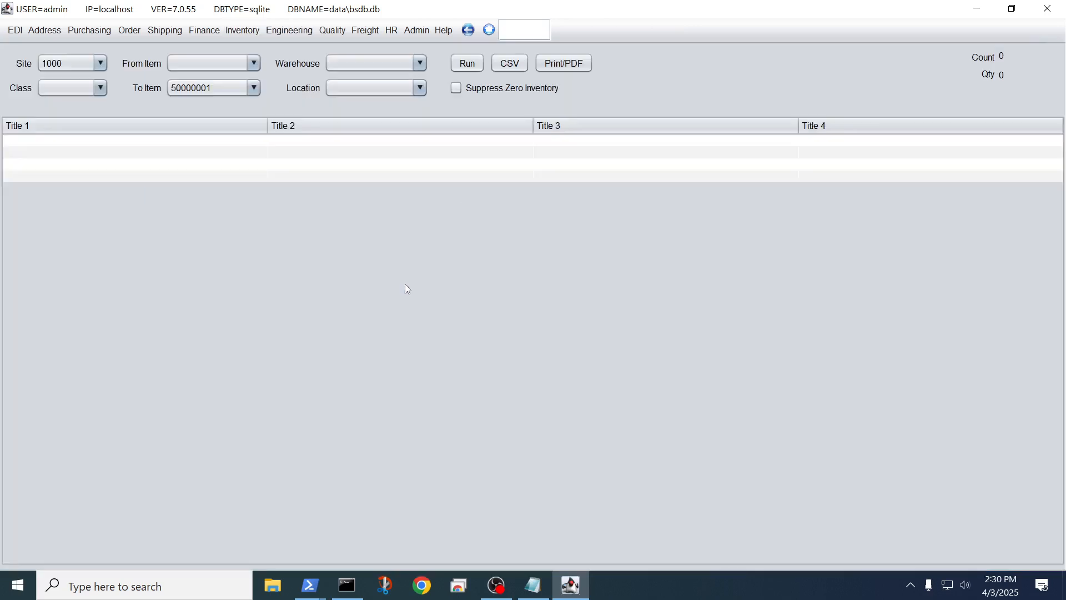
pyautogui.click(469, 63)
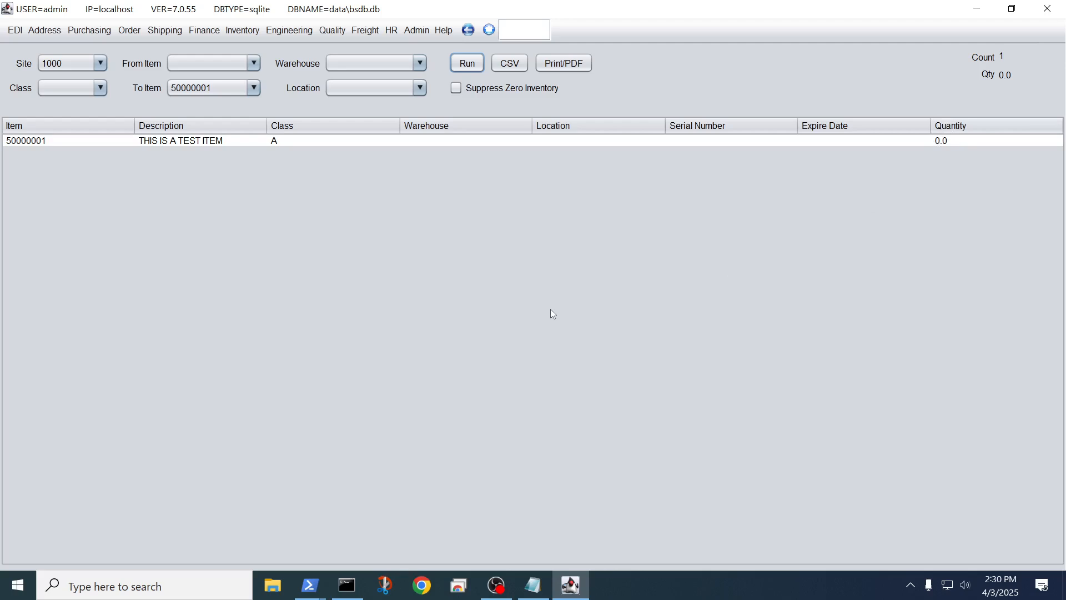
# Fill in an inventory adjustment receipt for item 50000001 with a quantity of 5.
pyautogui.click(234, 32)
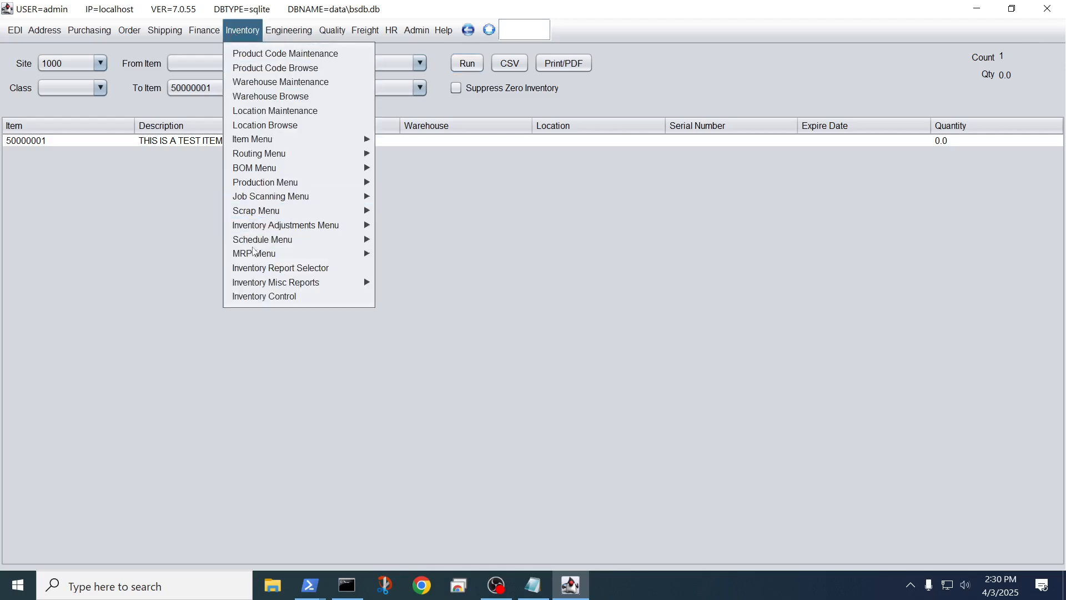
pyautogui.moveTo(281, 231)
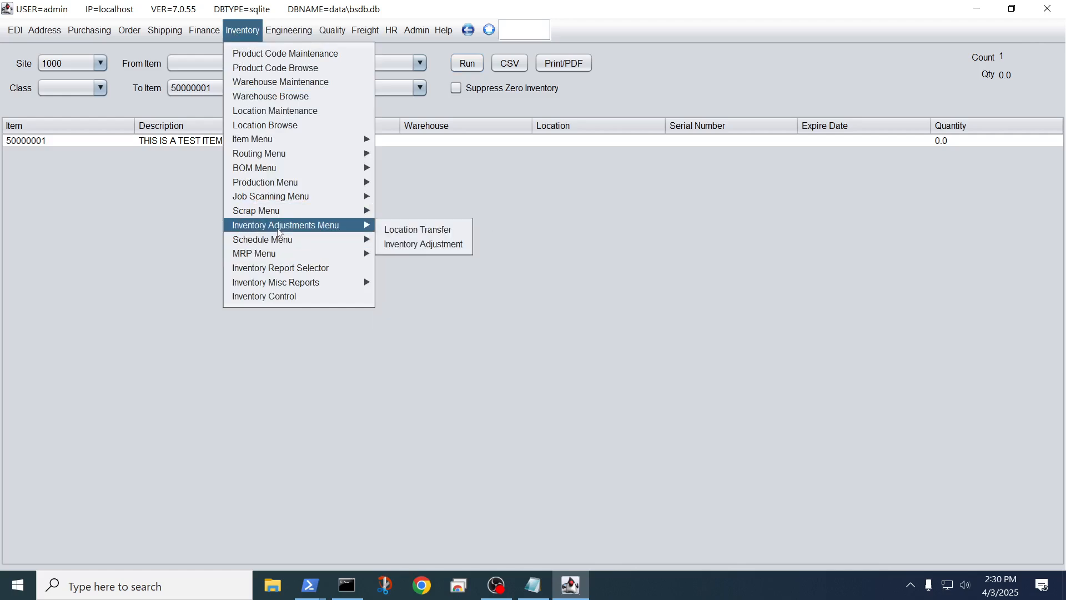
pyautogui.click(405, 245)
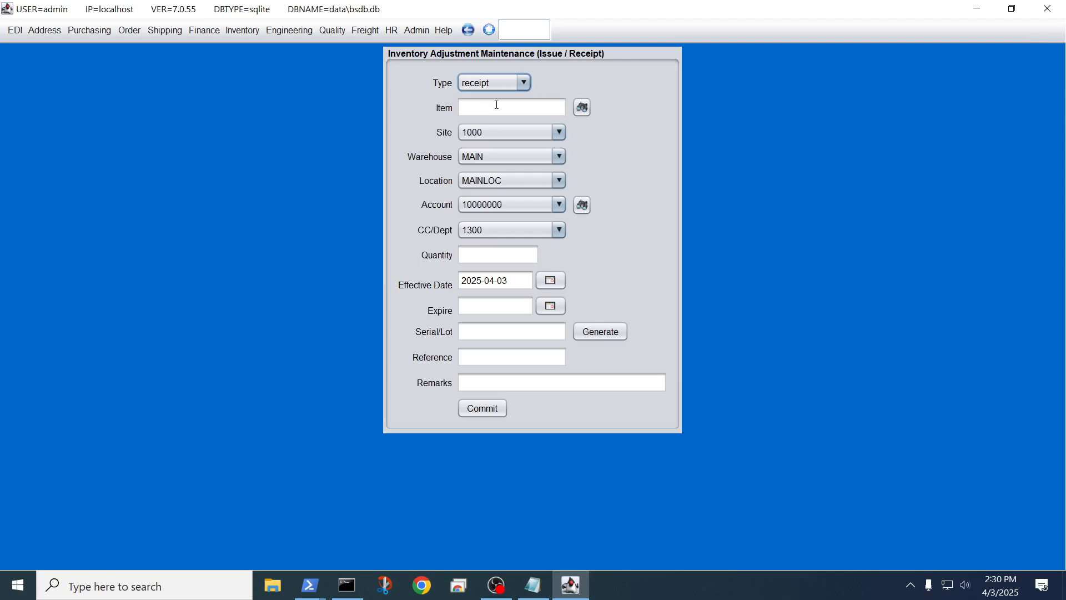
pyautogui.click(584, 107)
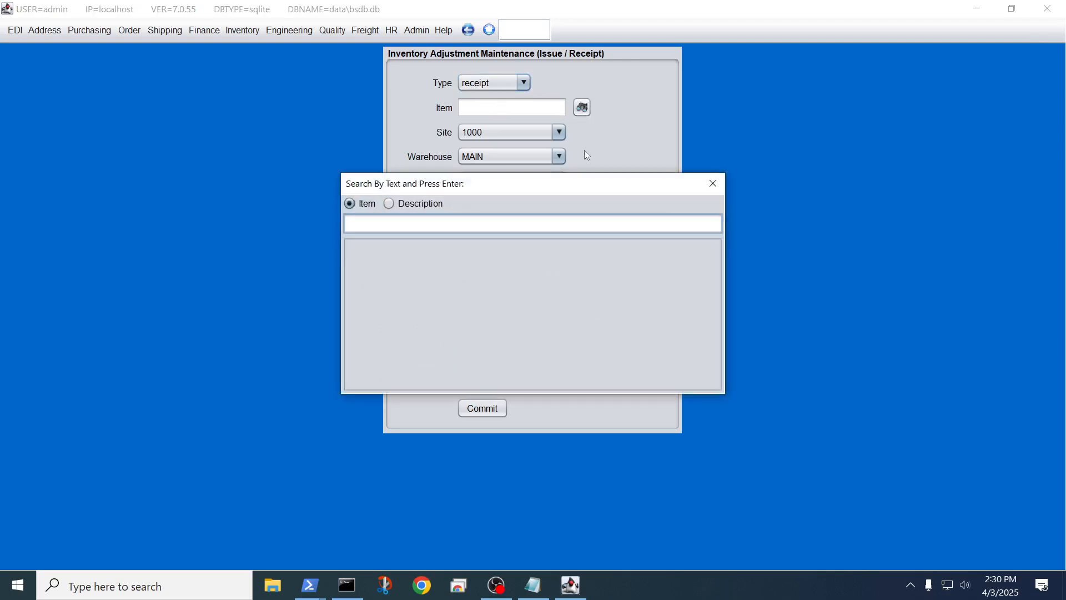
pyautogui.press('Return')
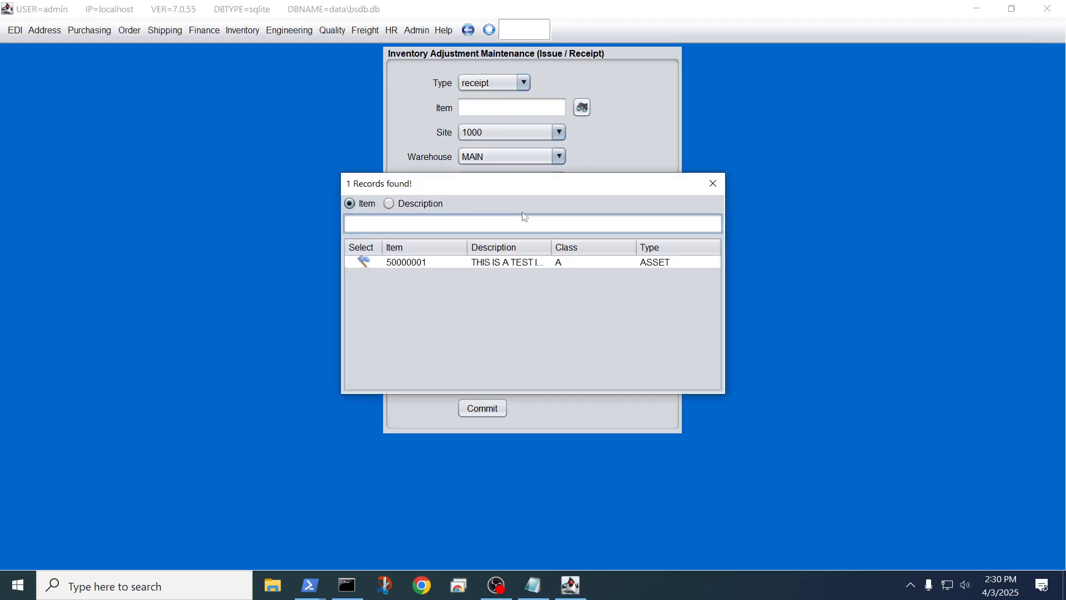
pyautogui.click(364, 262)
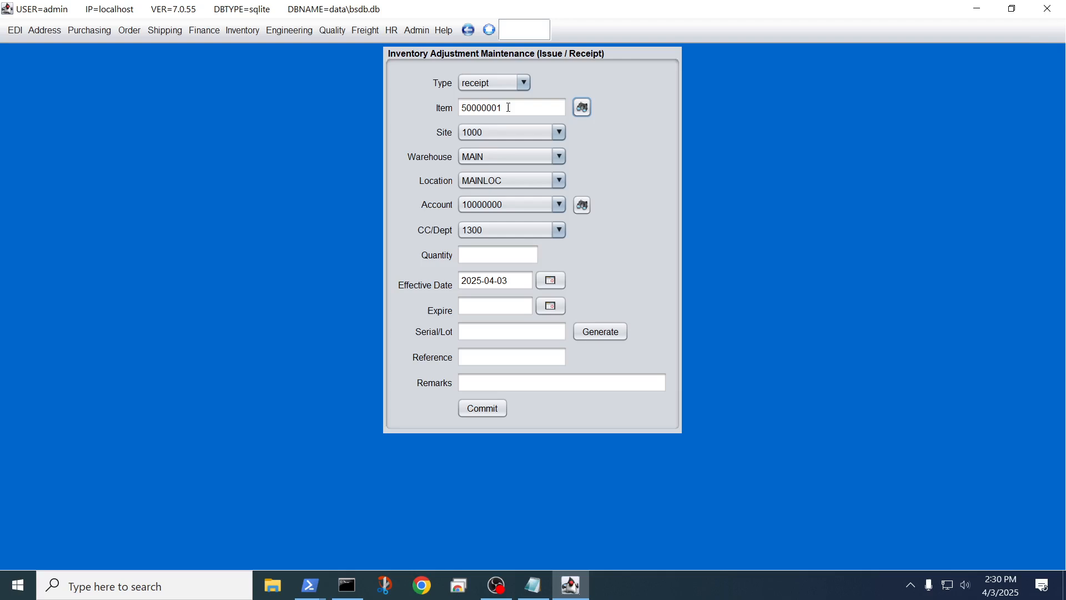
pyautogui.click(483, 258)
pyautogui.write('5')
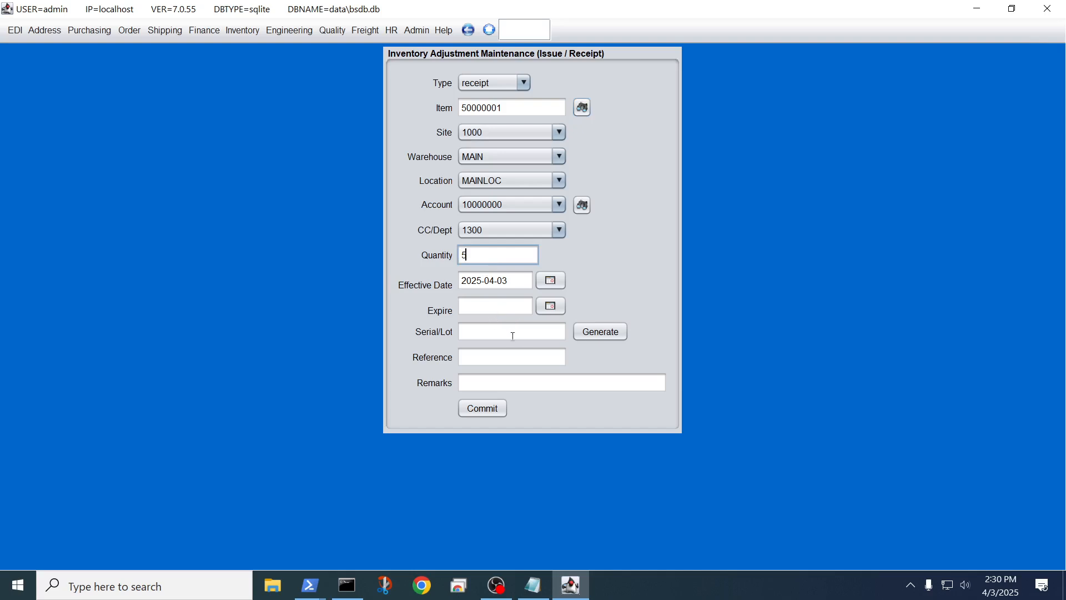
# Try to commit the receipt with the Serial/Lot field left blank.
pyautogui.click(492, 332)
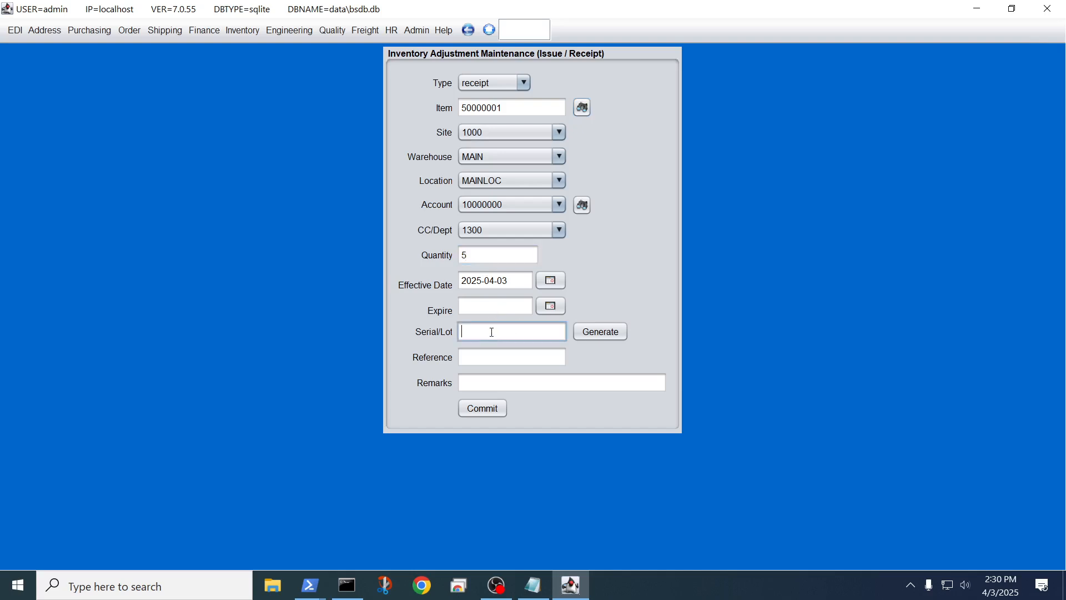
pyautogui.click(482, 409)
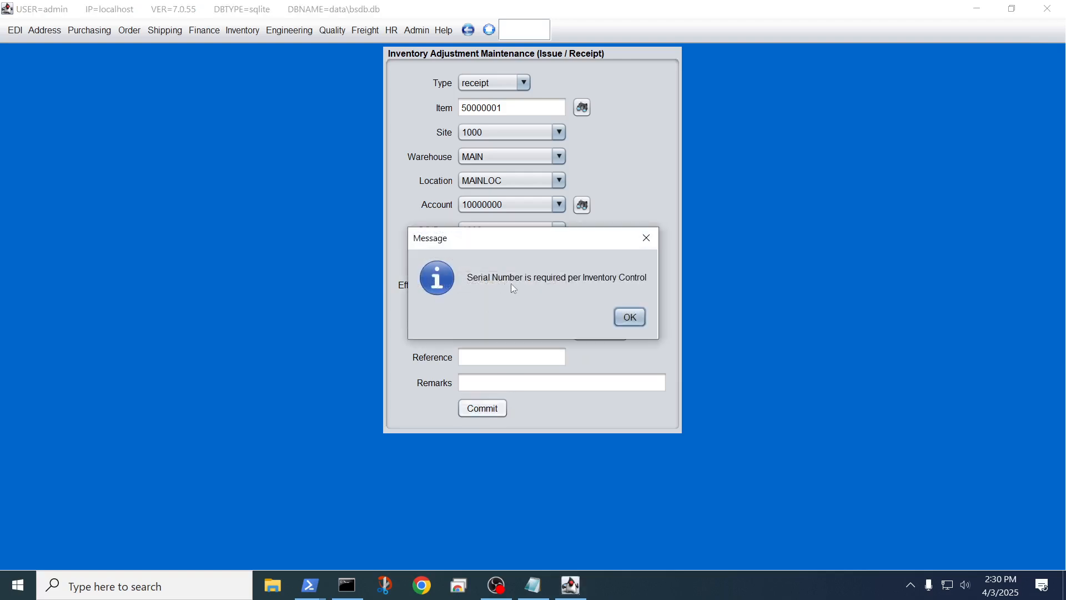
pyautogui.click(629, 320)
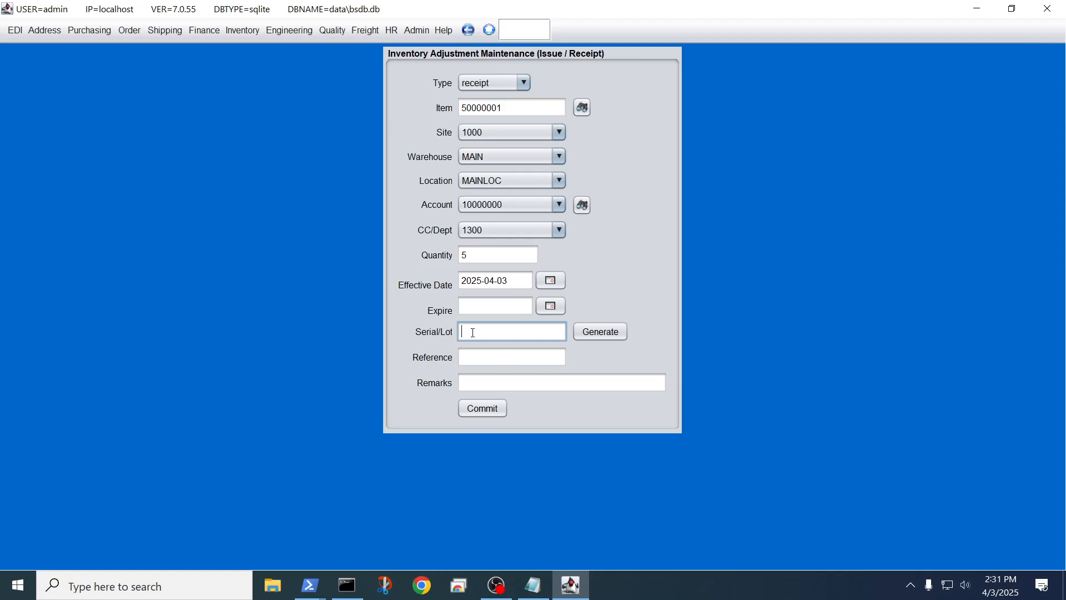
# Generate a serial/lot number for the receipt and commit the adjustment.
pyautogui.click(587, 332)
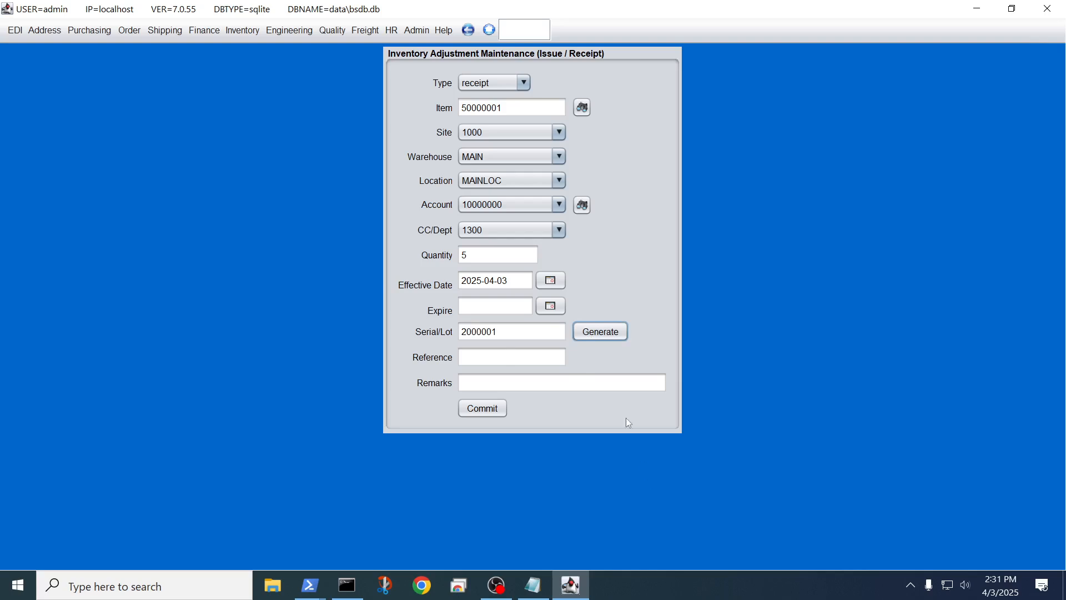
pyautogui.click(484, 411)
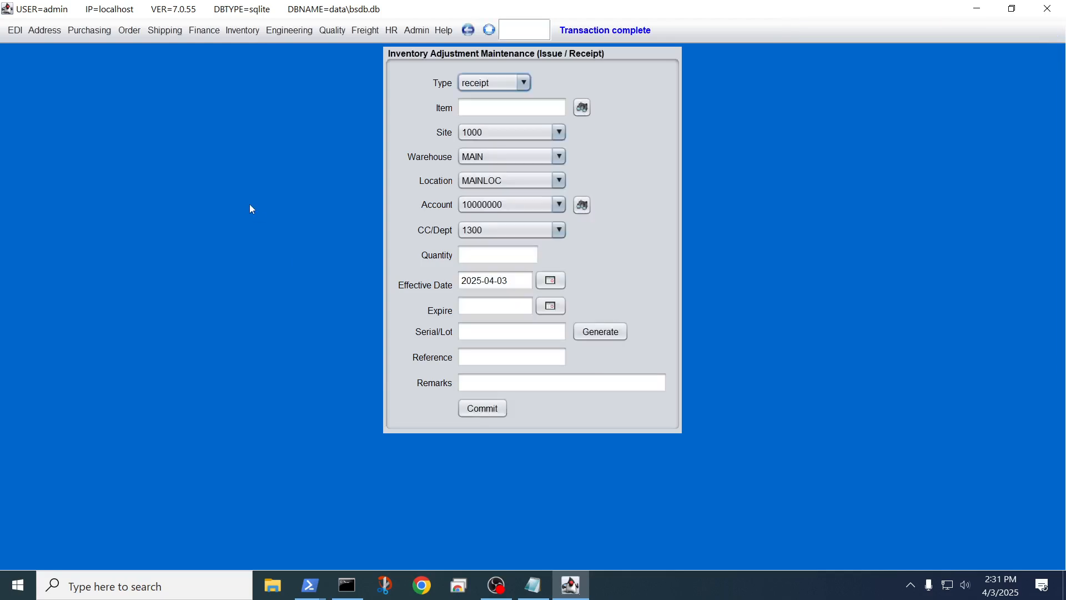
# Run the Inventory Browse report for site 1000 and inspect the serial number recorded for the adjustment receipt.
pyautogui.click(239, 32)
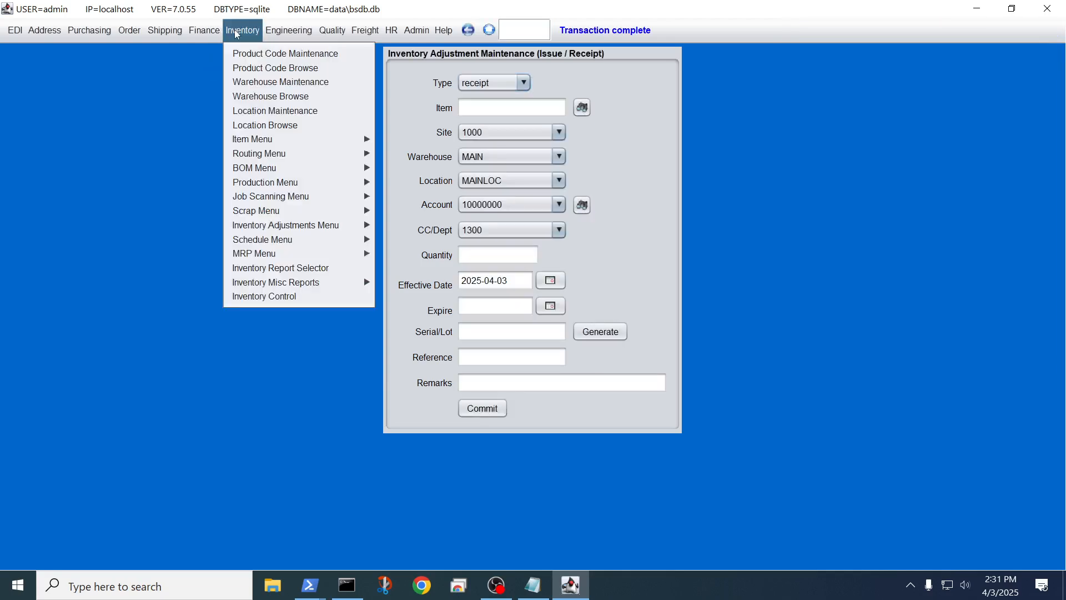
pyautogui.moveTo(356, 288)
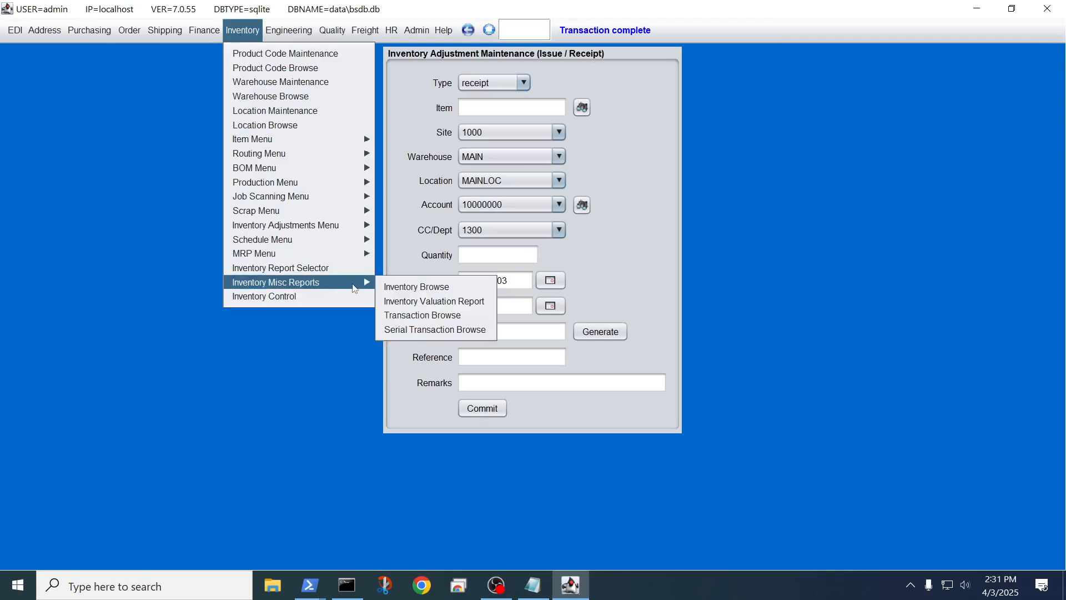
pyautogui.click(411, 286)
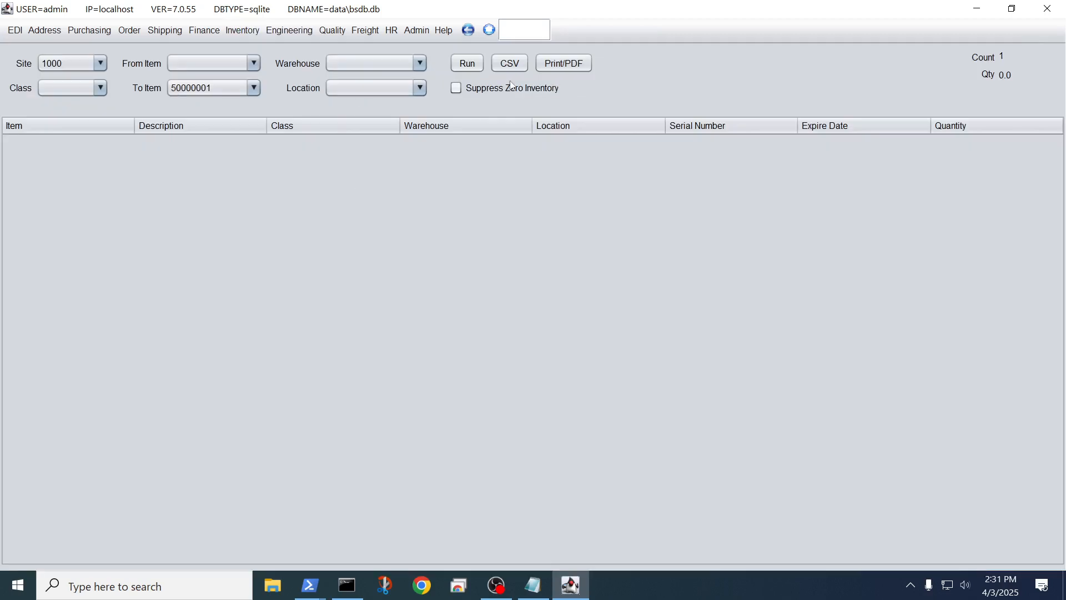
pyautogui.click(480, 65)
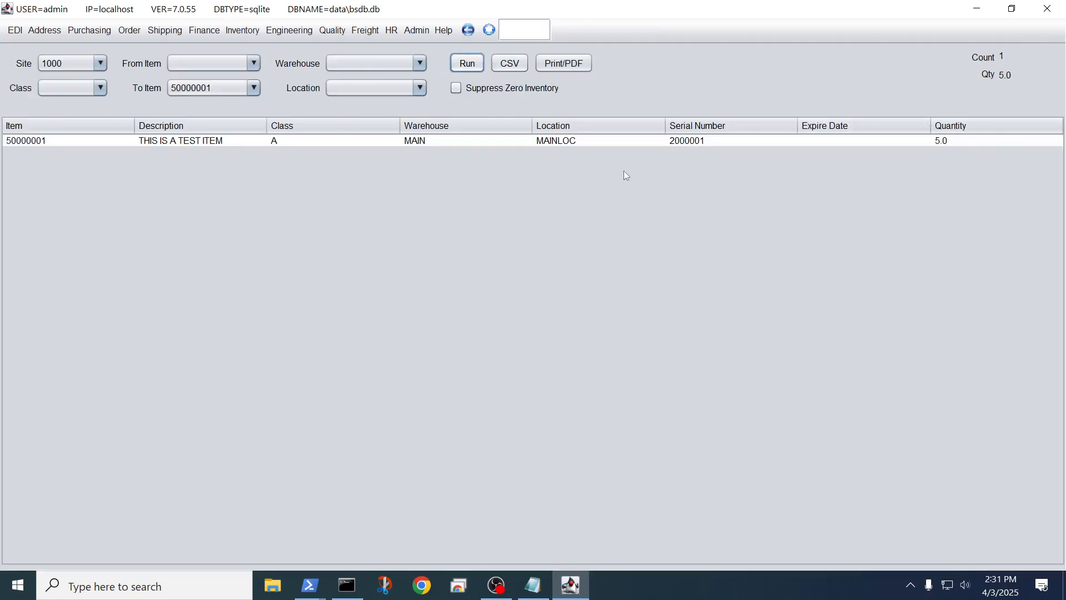
pyautogui.click(684, 146)
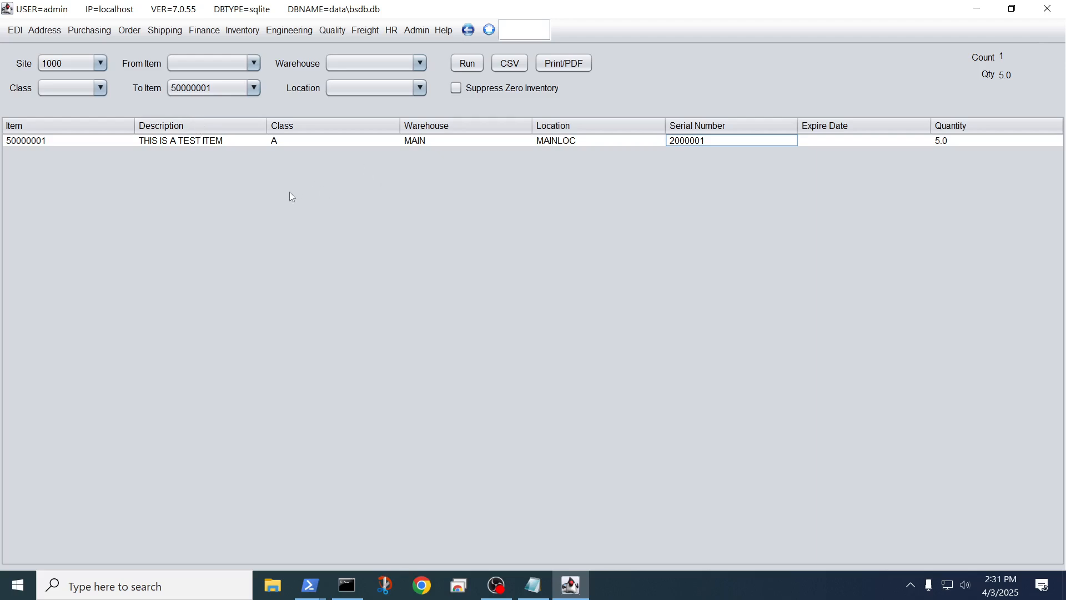
# Start a new purchase order for vendor ACME.
pyautogui.click(95, 36)
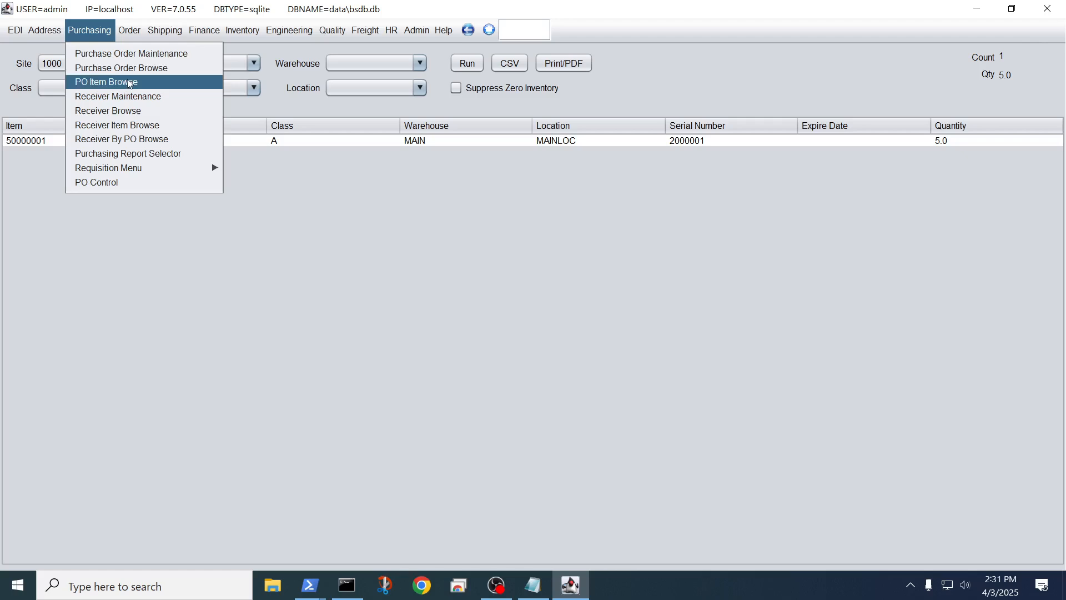
pyautogui.click(120, 56)
pyautogui.click(345, 106)
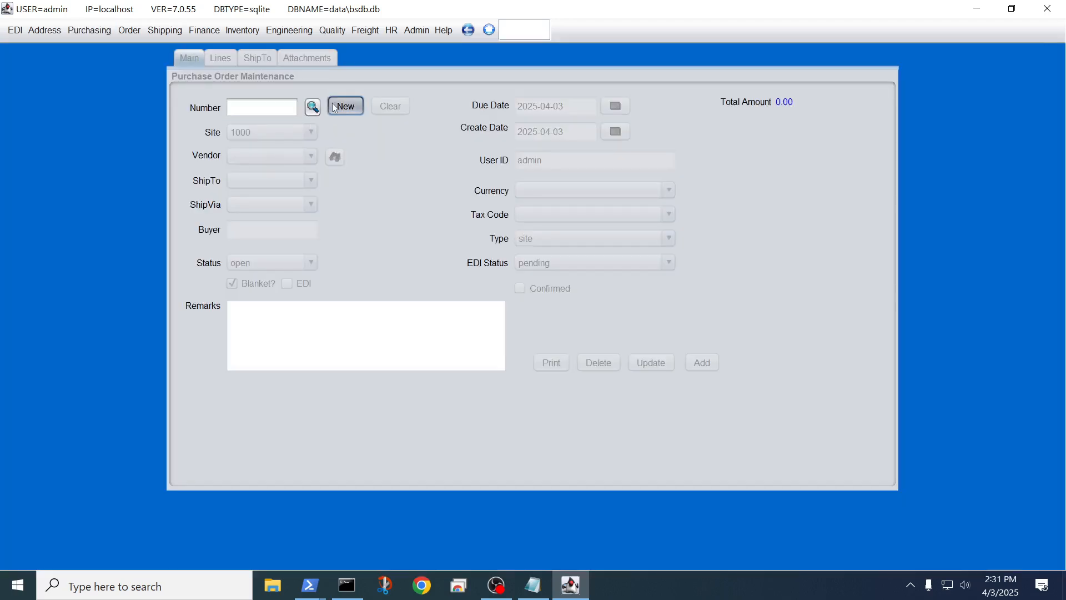
pyautogui.click(279, 156)
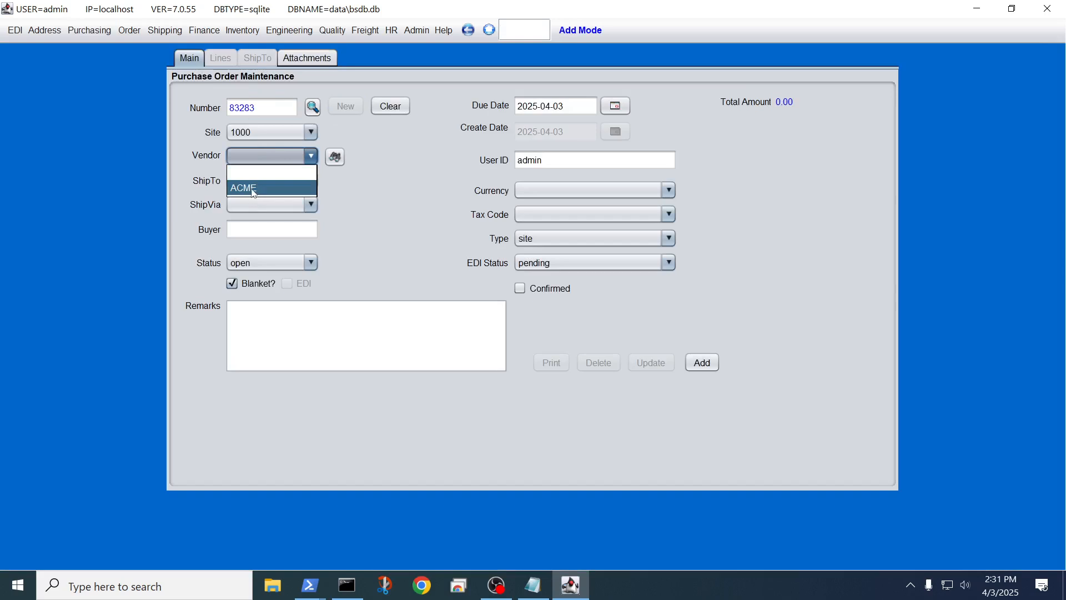
pyautogui.click(254, 192)
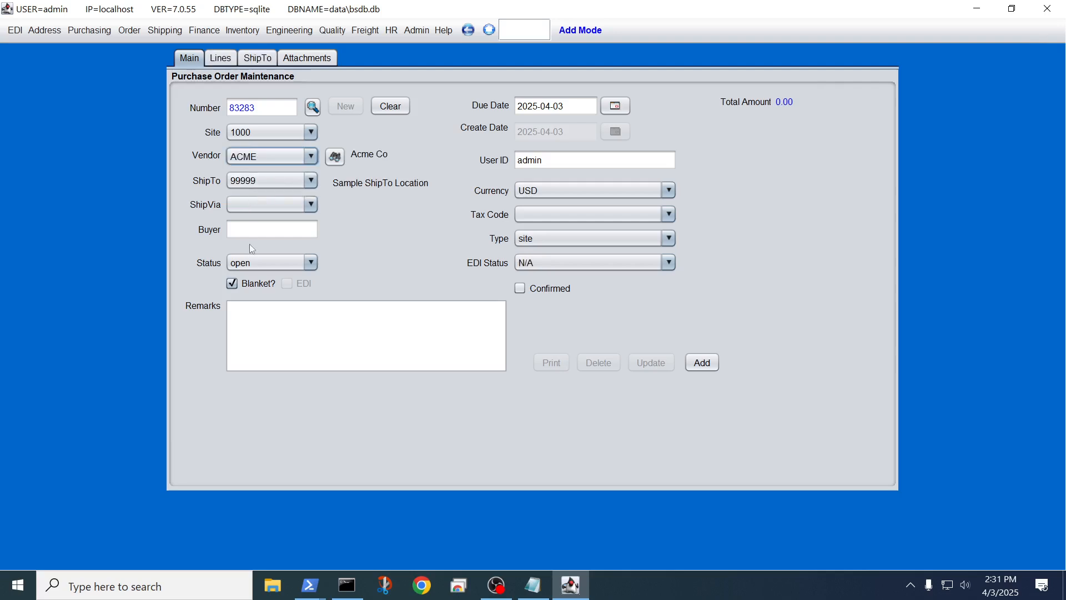
# Add a line for item 50000001 with a quantity of 10 and save the purchase order.
pyautogui.click(216, 60)
pyautogui.click(391, 173)
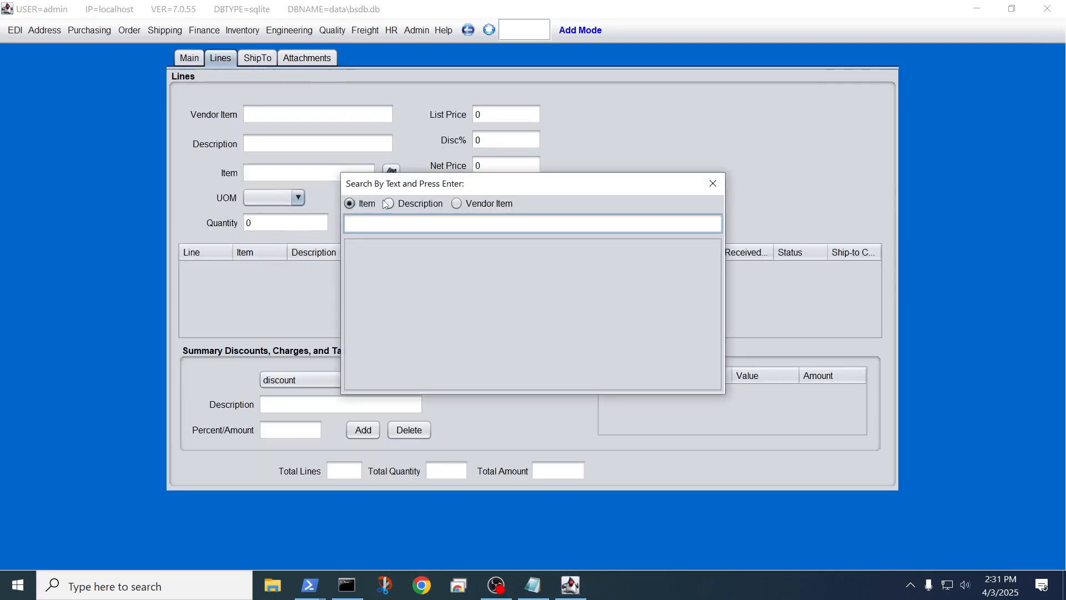
pyautogui.press('Return')
pyautogui.doubleClick(362, 262)
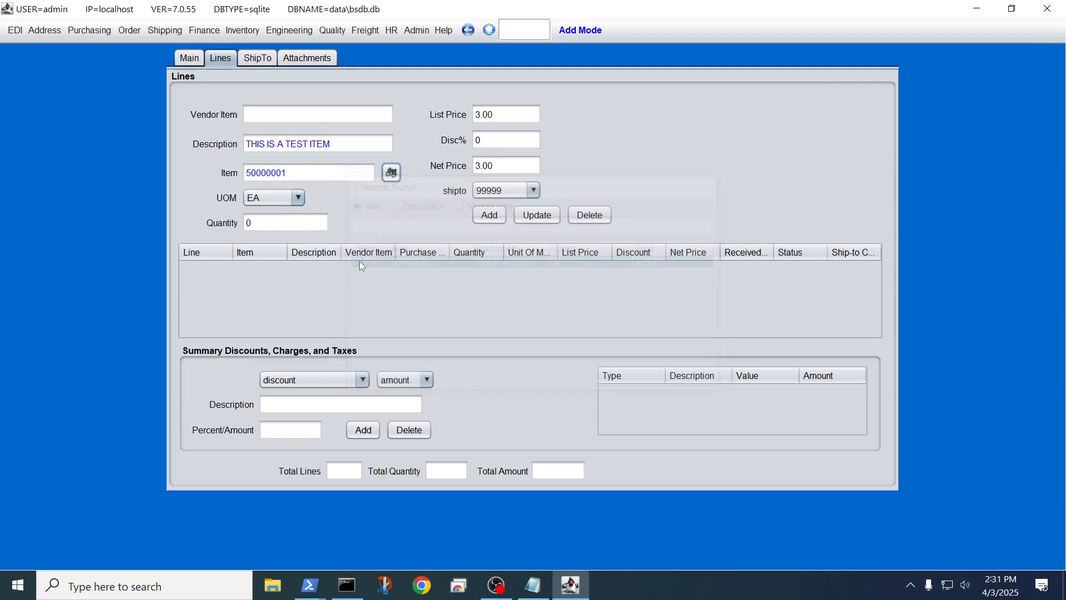
pyautogui.click(279, 225)
pyautogui.write('1')
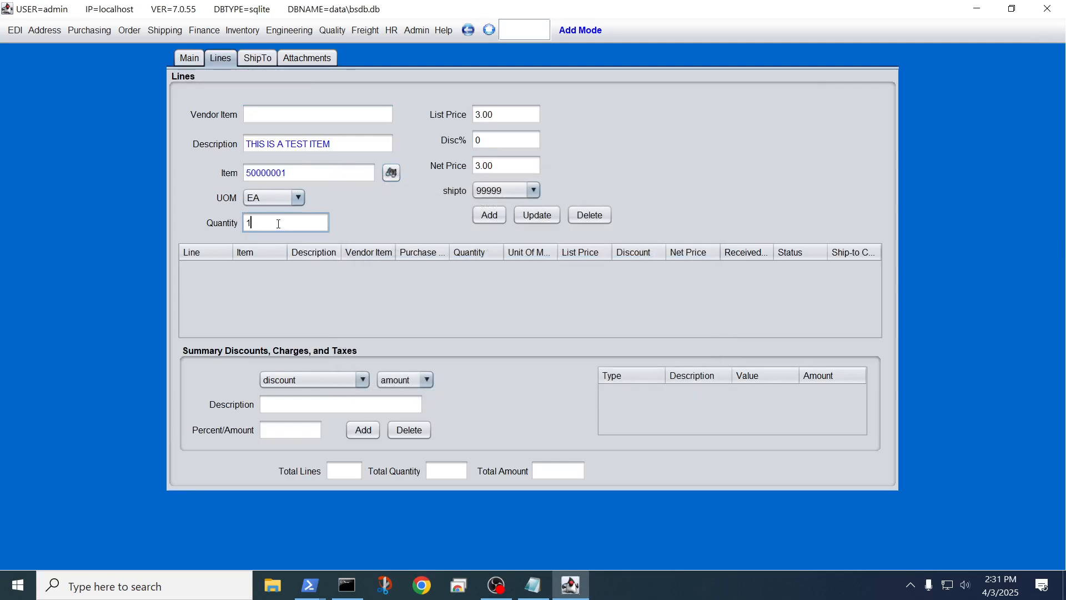
pyautogui.write('0')
pyautogui.click(490, 215)
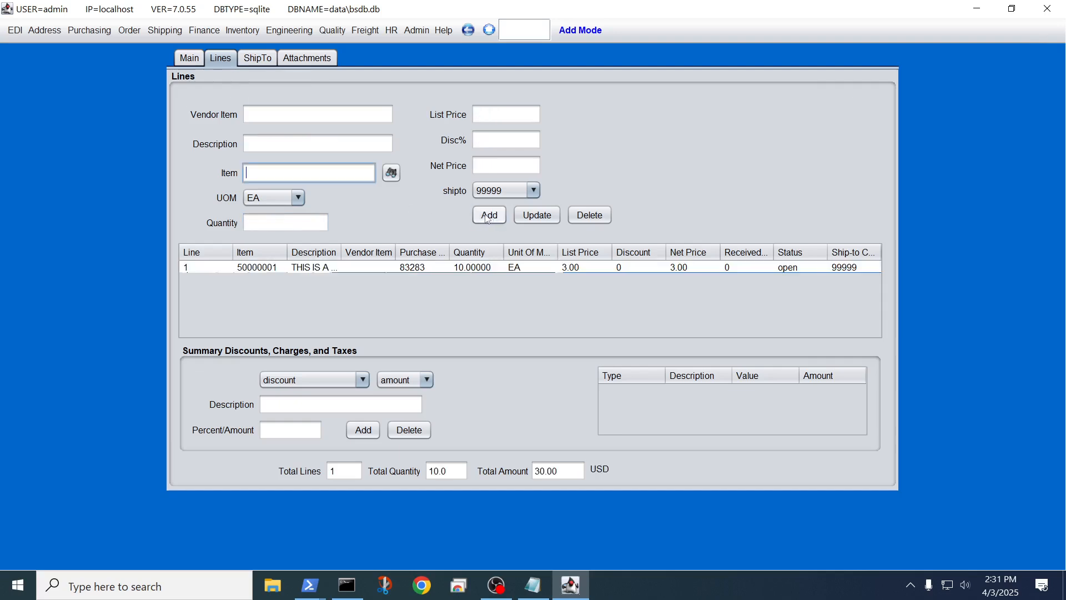
pyautogui.click(189, 58)
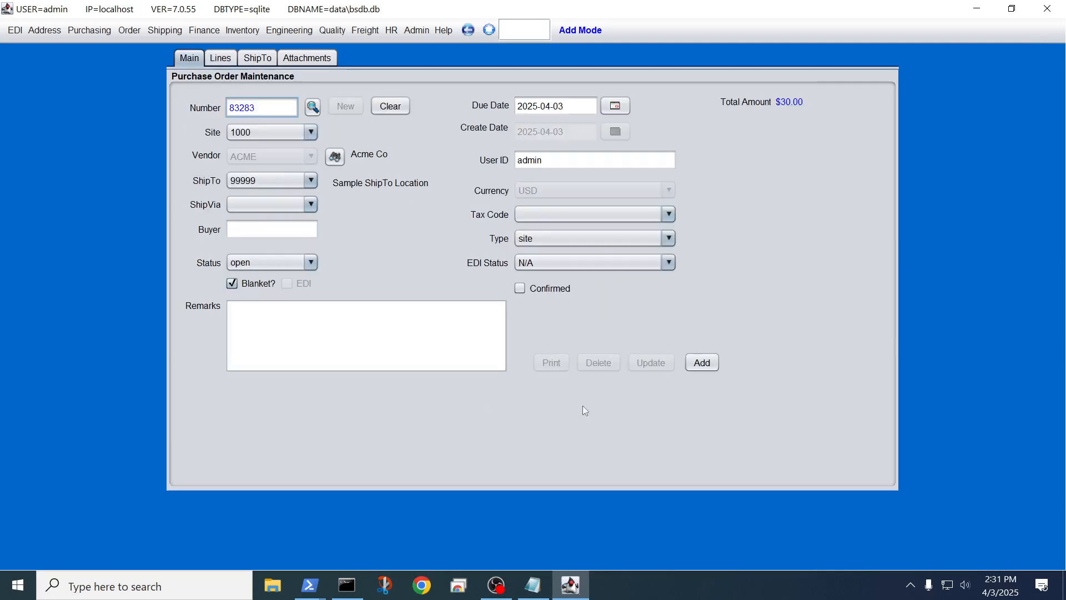
pyautogui.click(699, 364)
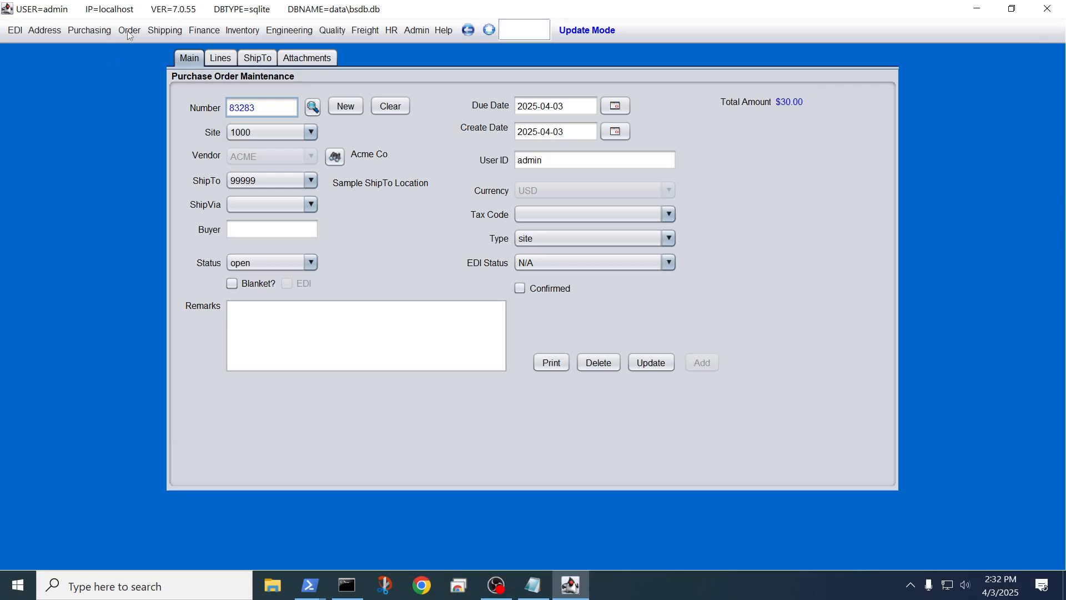
# Start a new receiver for vendor ACME against the purchase order just created for item 50000001.
pyautogui.click(89, 34)
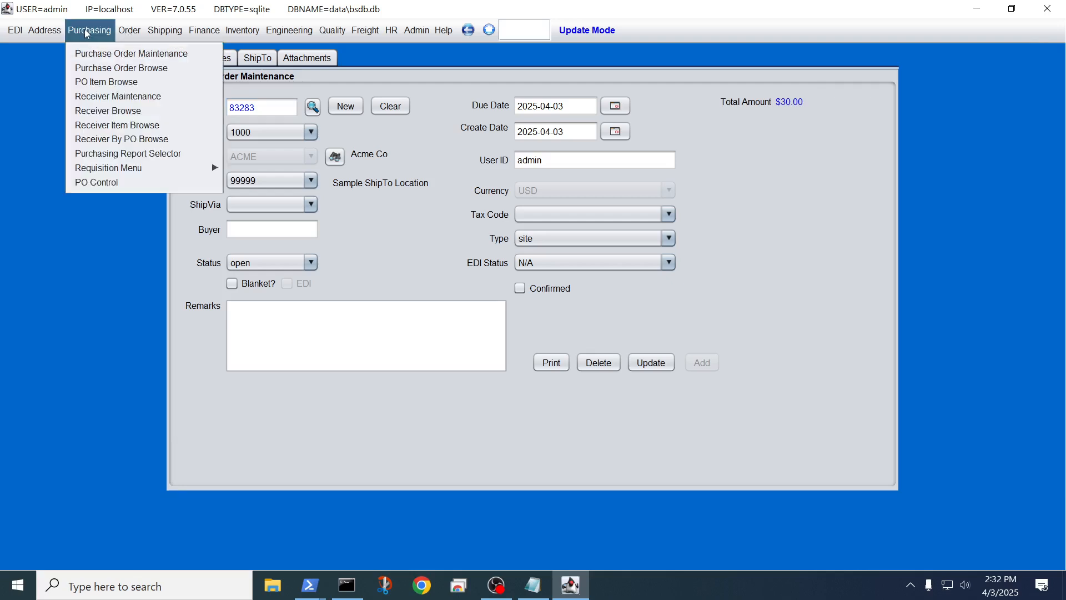
pyautogui.click(109, 97)
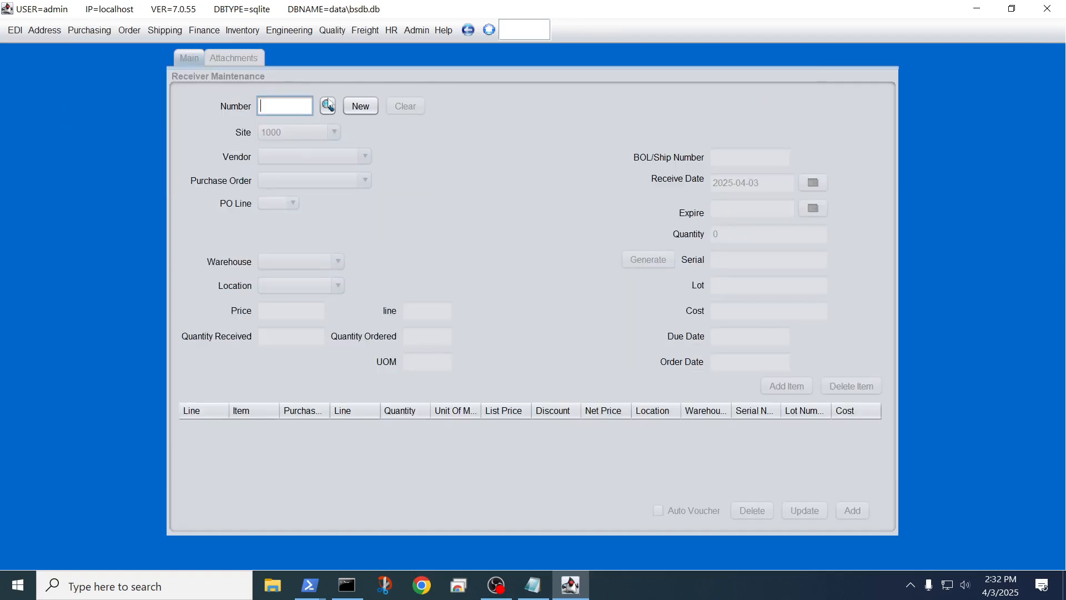
pyautogui.click(361, 106)
pyautogui.click(309, 157)
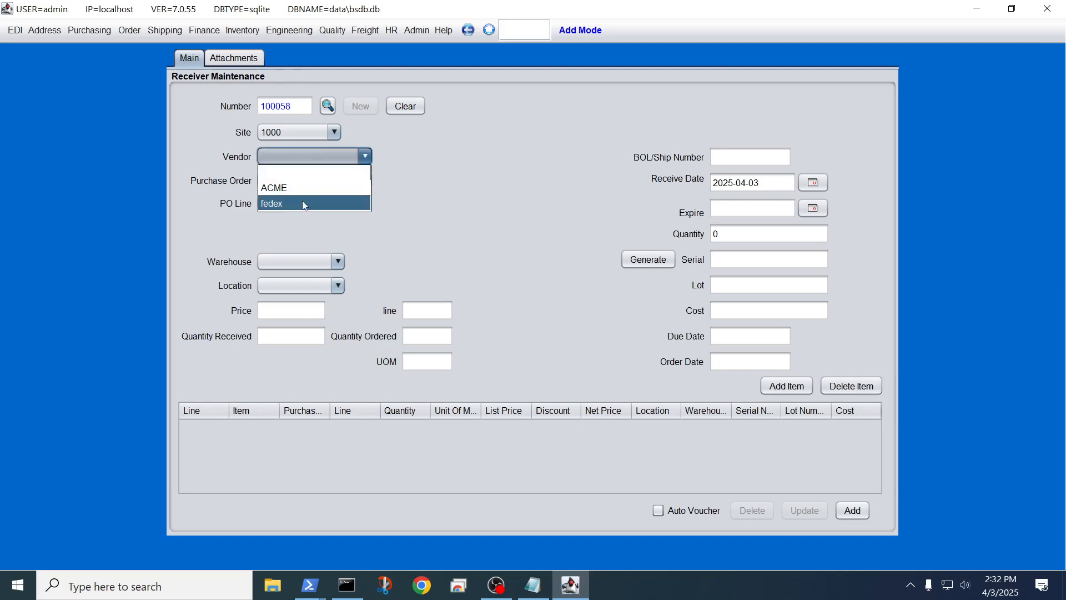
pyautogui.click(306, 189)
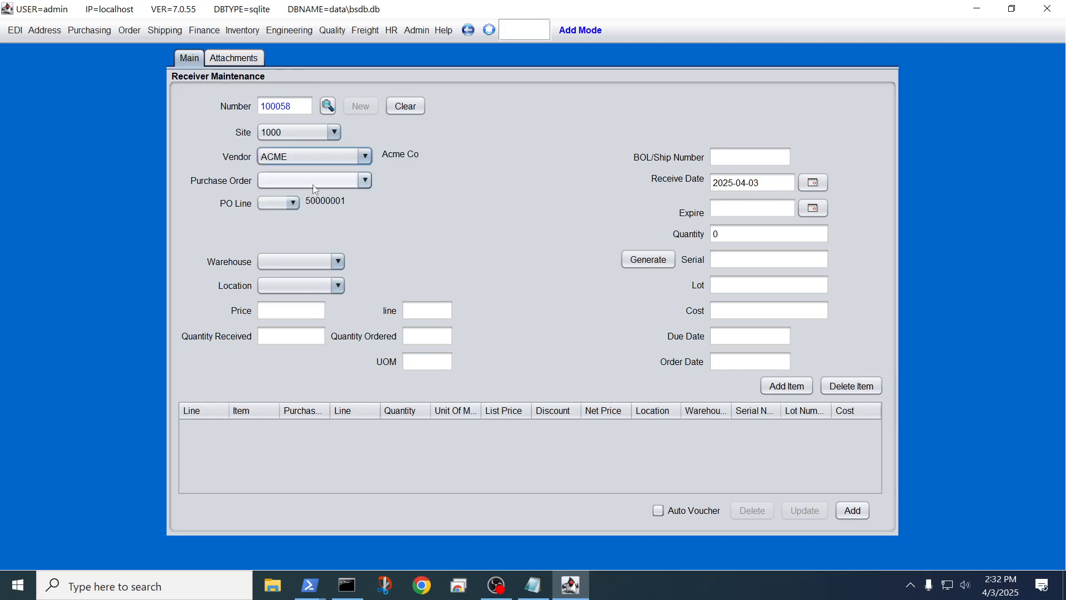
pyautogui.click(312, 183)
pyautogui.click(299, 213)
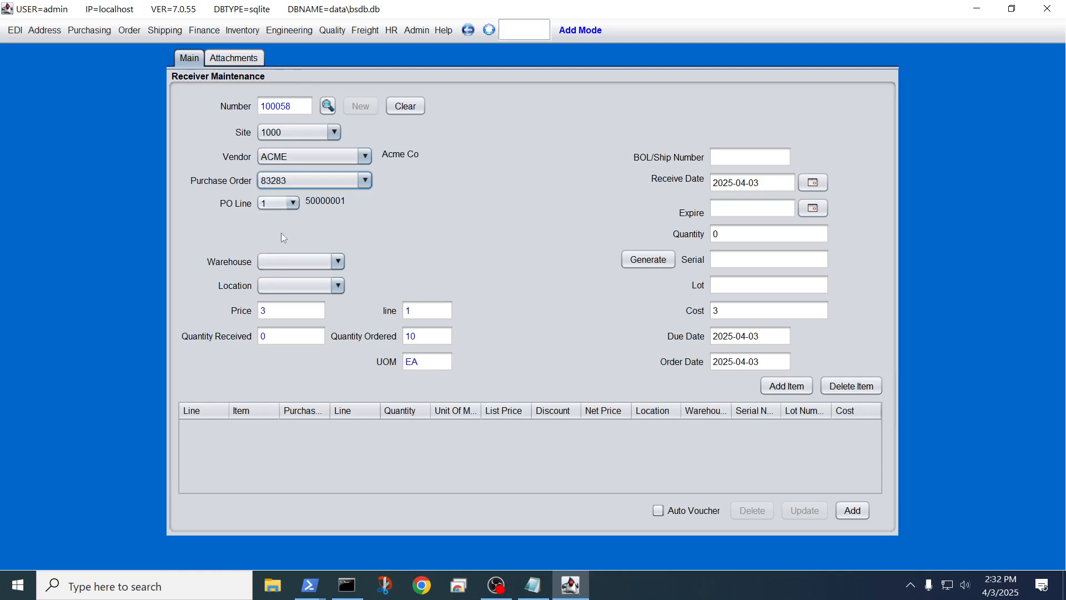
# Enter "test" as the receiver's BOL/Ship Number, set the quantity to 10, and generate a serial number.
pyautogui.click(741, 156)
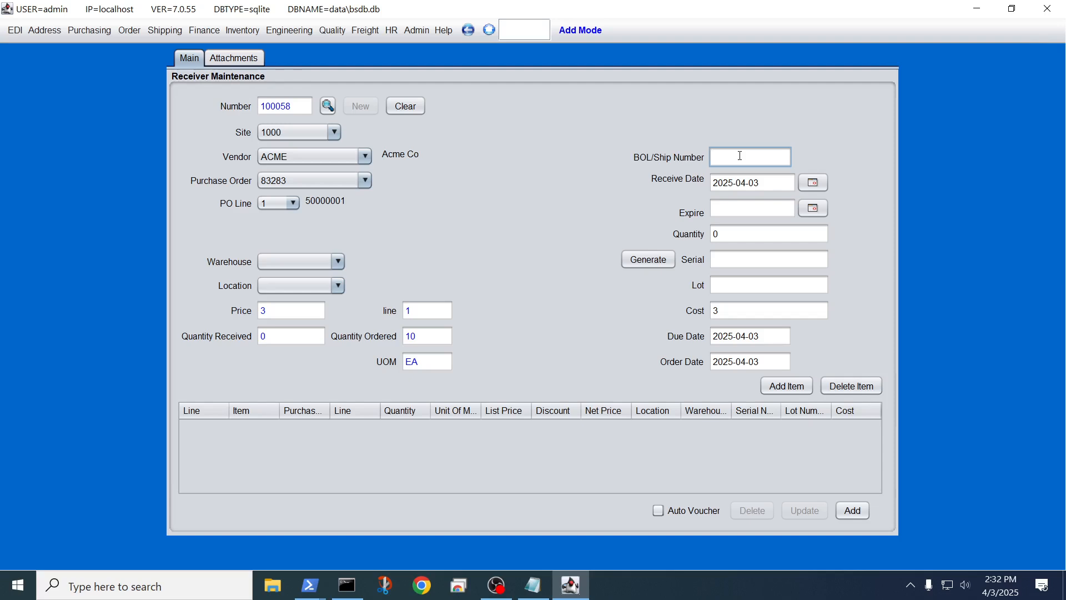
pyautogui.write('test')
pyautogui.click(742, 232)
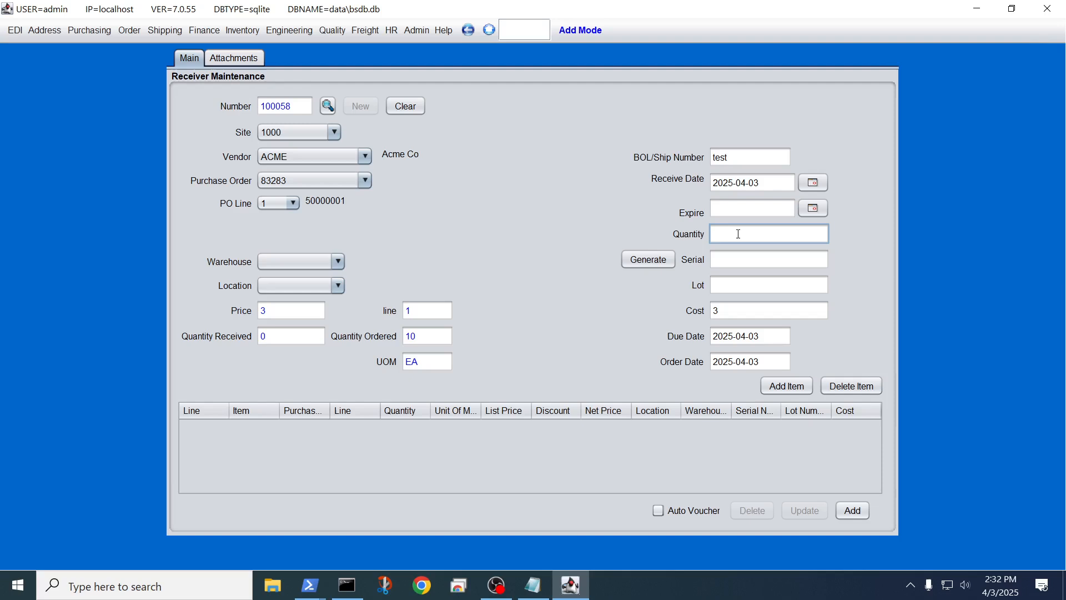
pyautogui.write('10')
pyautogui.click(667, 261)
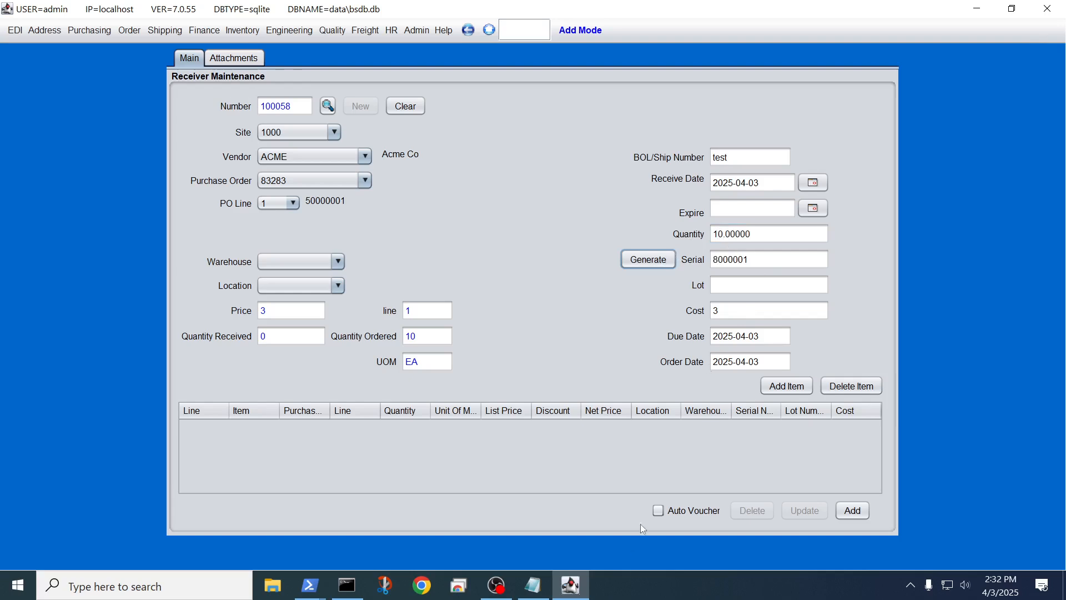
# Add the item line to the receiver and save the record with Auto Voucher enabled.
pyautogui.click(784, 391)
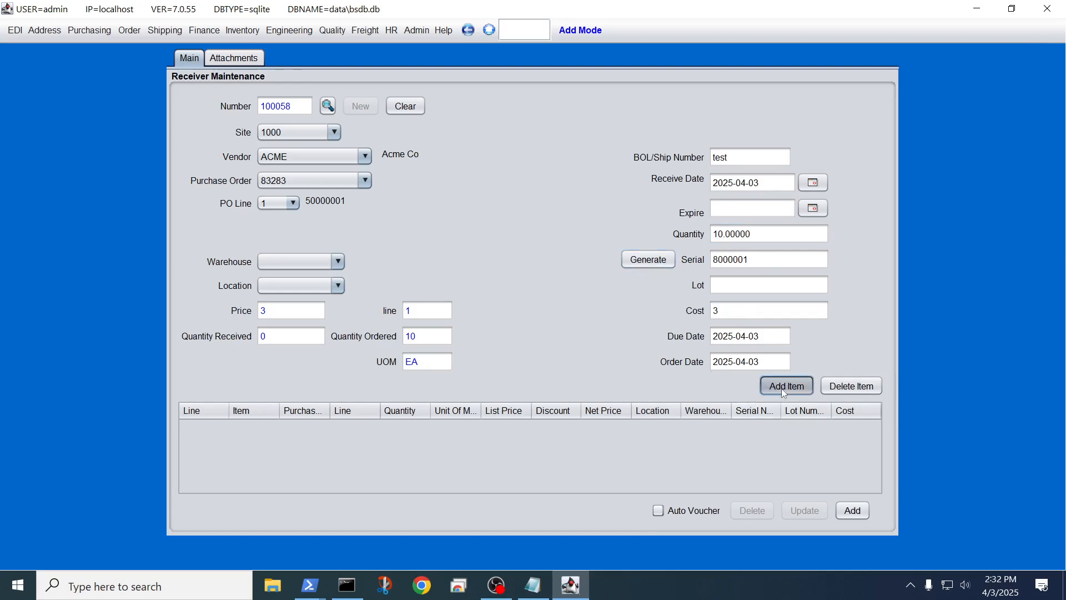
pyautogui.click(692, 515)
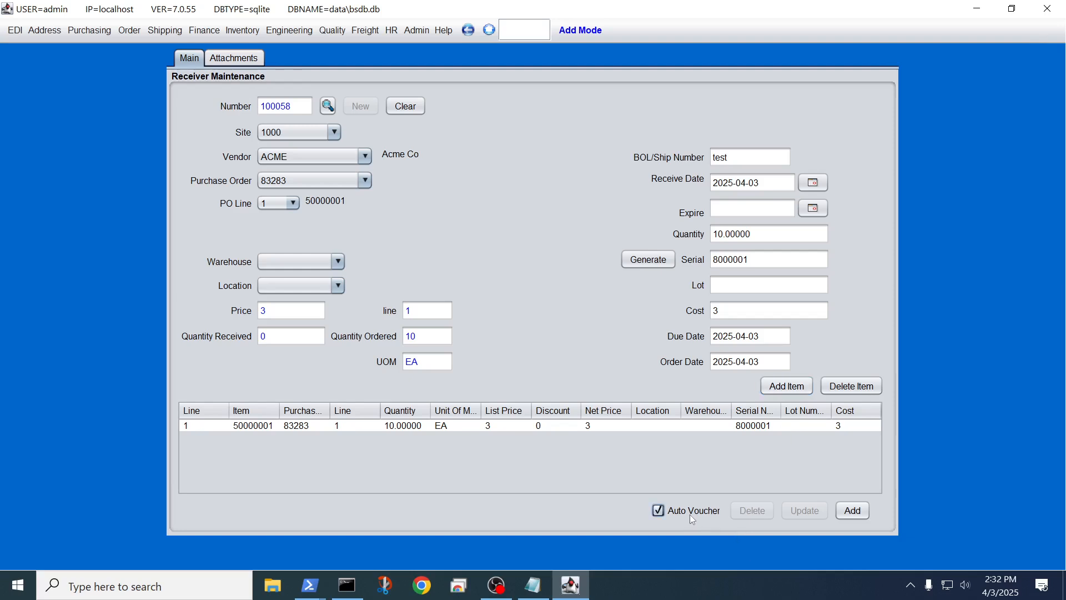
pyautogui.click(854, 511)
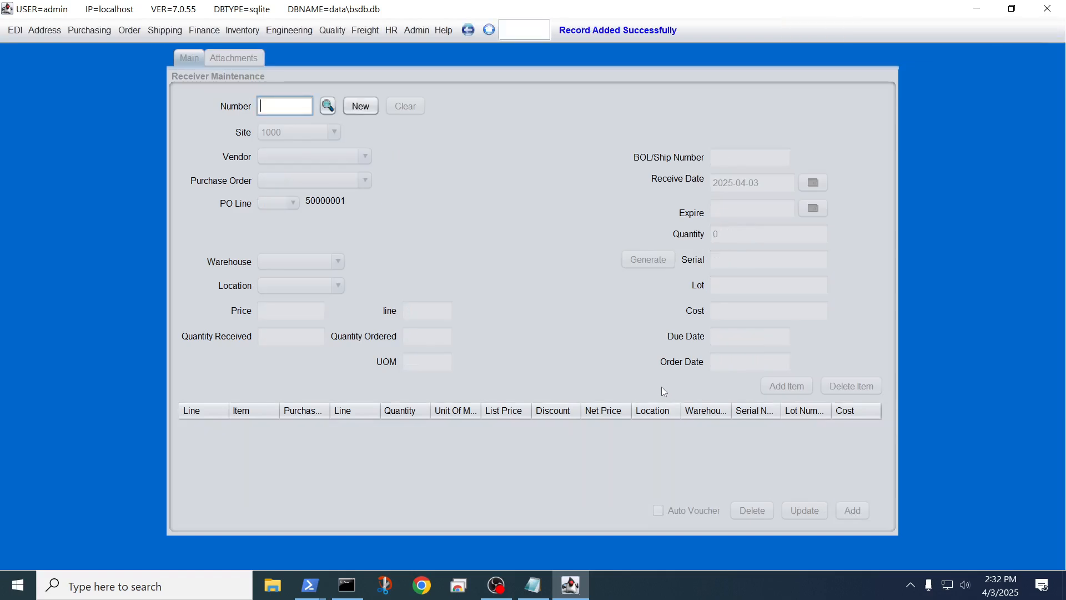
# Run the Inventory Browse report again and compare the serial numbers from the adjustment and the purchase order receipt.
pyautogui.click(243, 31)
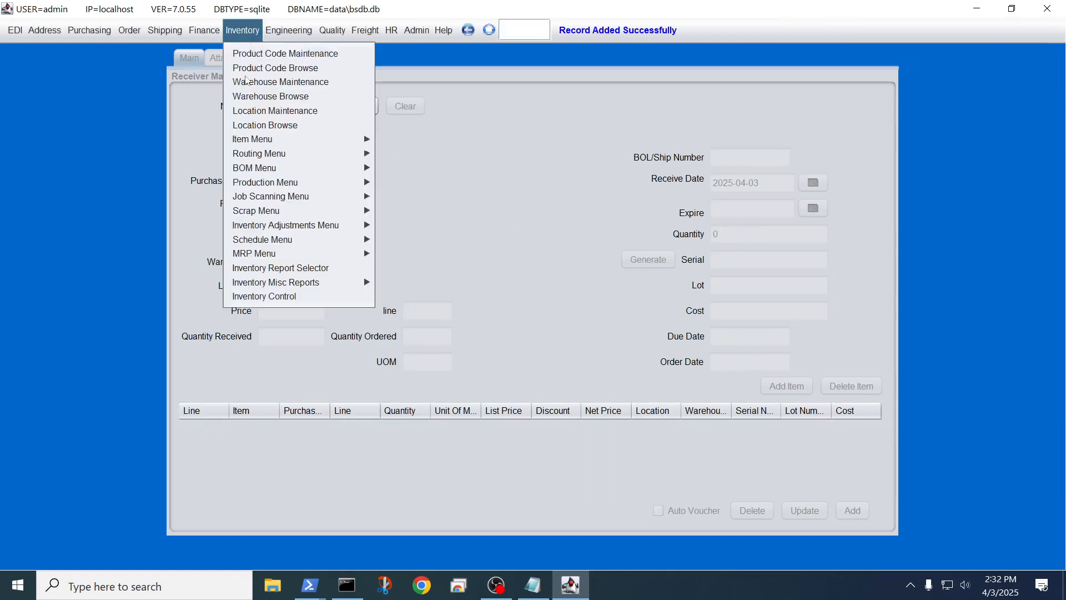
pyautogui.moveTo(282, 284)
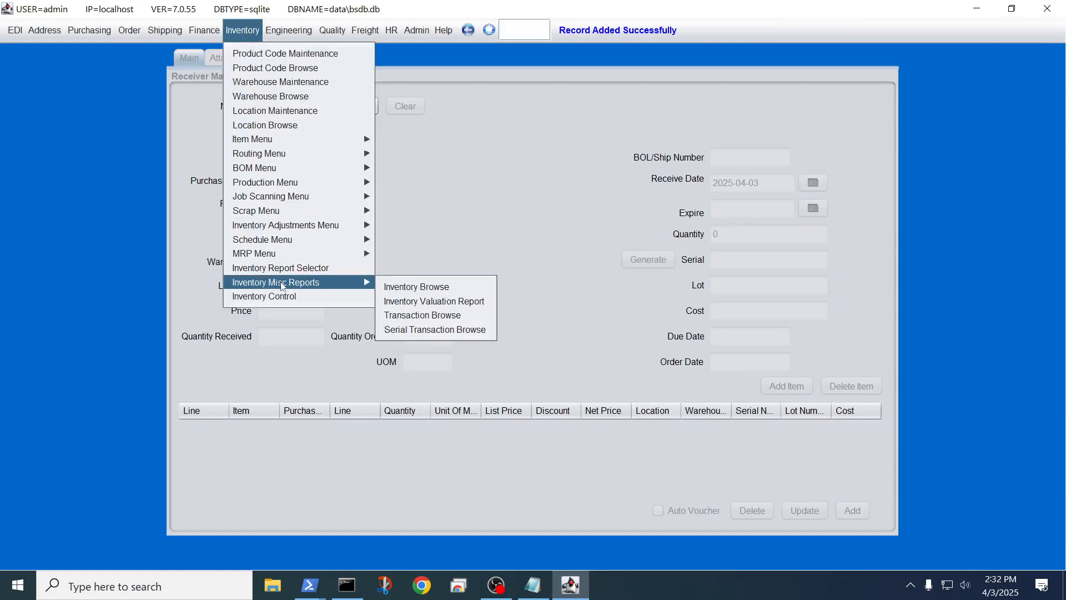
pyautogui.click(400, 287)
pyautogui.click(467, 63)
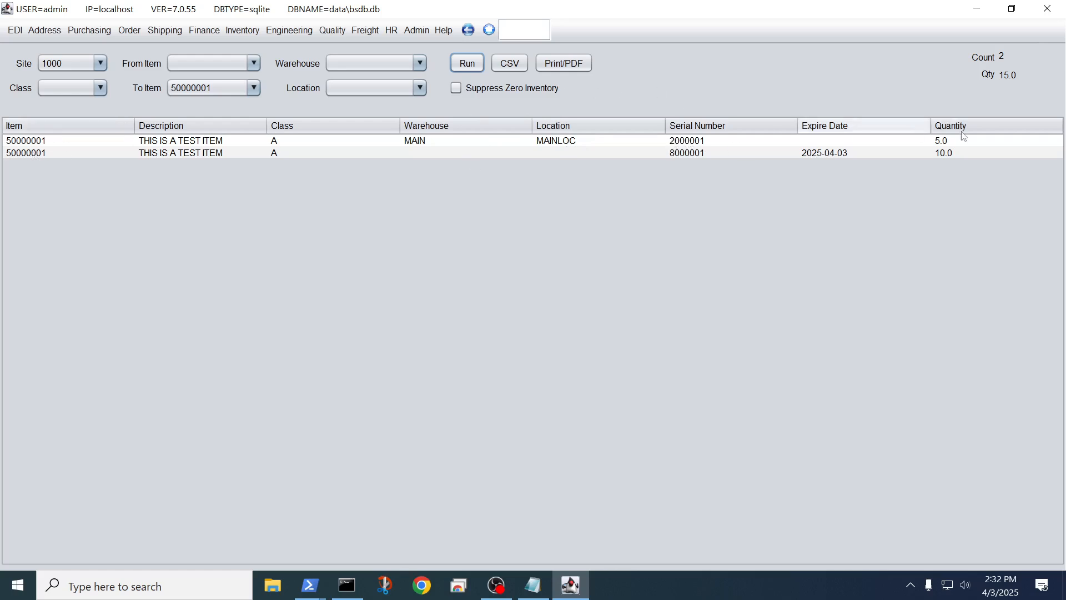
pyautogui.click(696, 143)
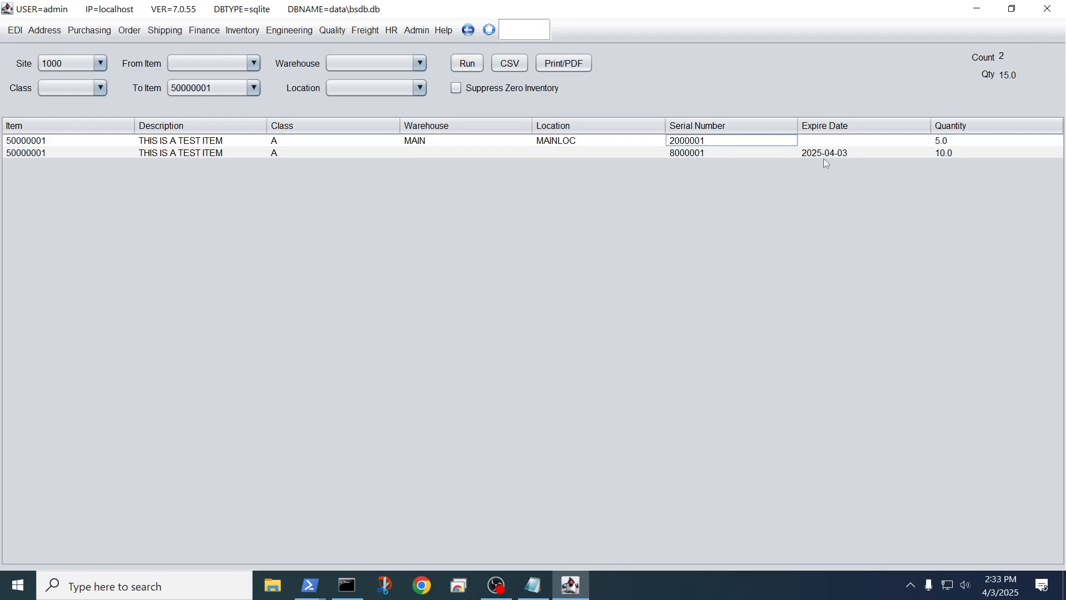
pyautogui.click(691, 157)
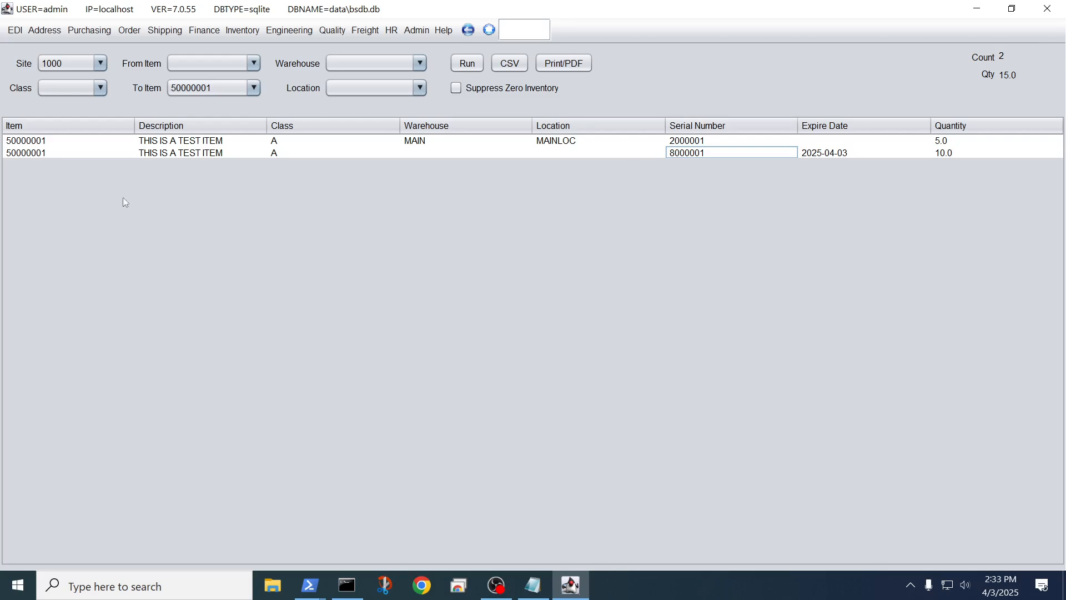
# Open the Production Entry form to view its serial number fields.
pyautogui.click(229, 34)
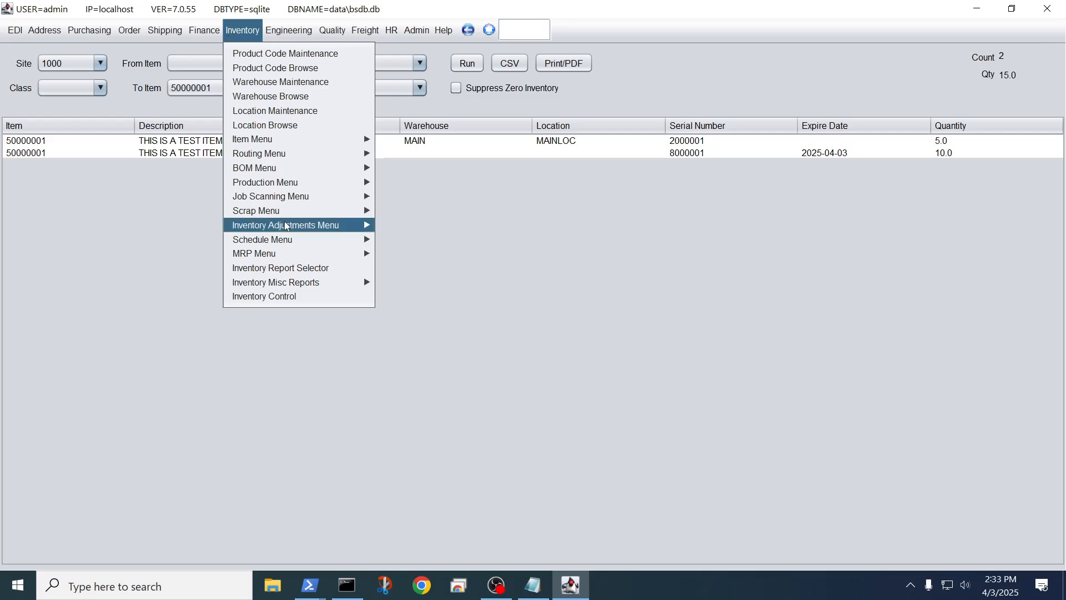
pyautogui.moveTo(314, 187)
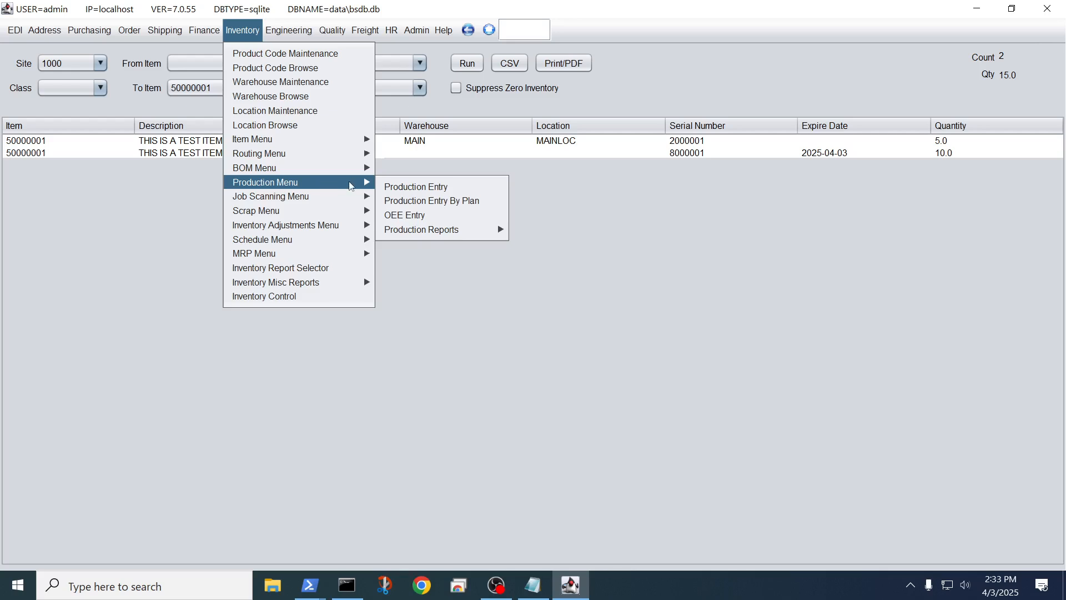
pyautogui.click(392, 187)
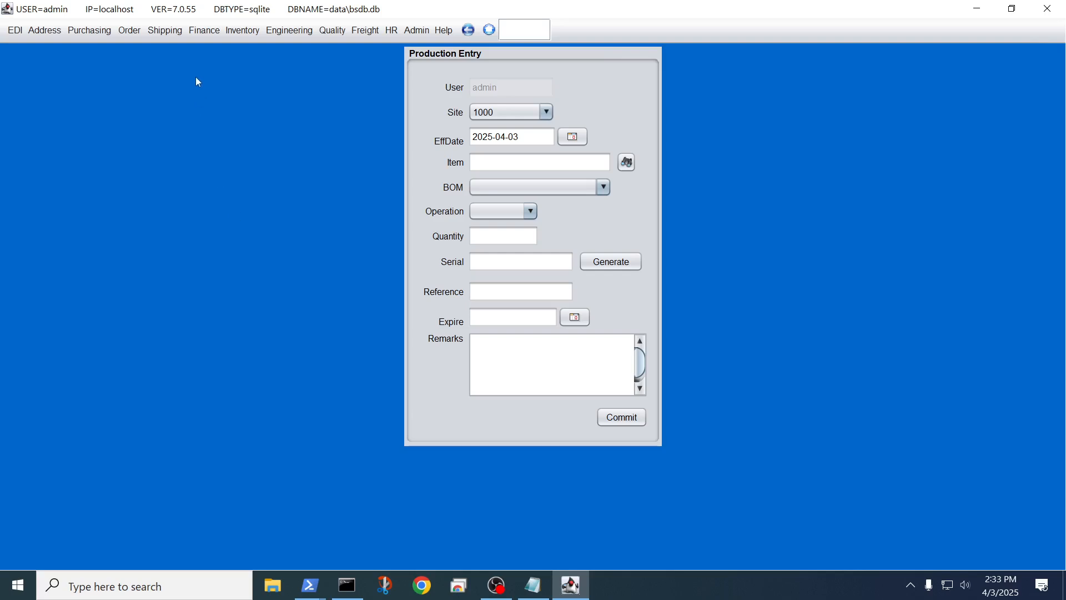
# Start a new serialized shipper with ACME as the bill-to customer and load the available serials of item 50000001.
pyautogui.click(166, 34)
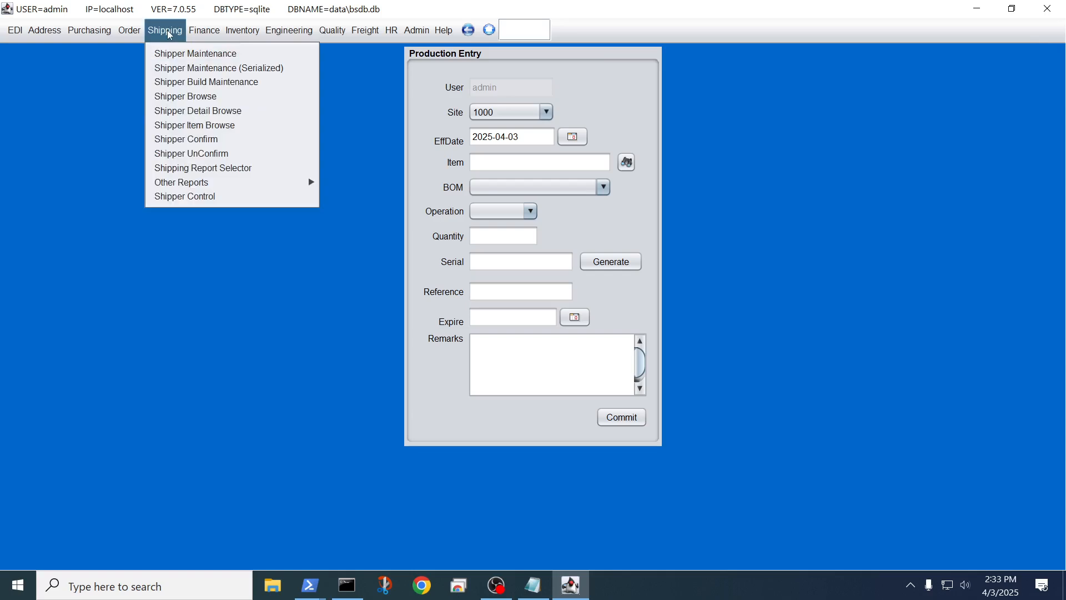
pyautogui.click(195, 70)
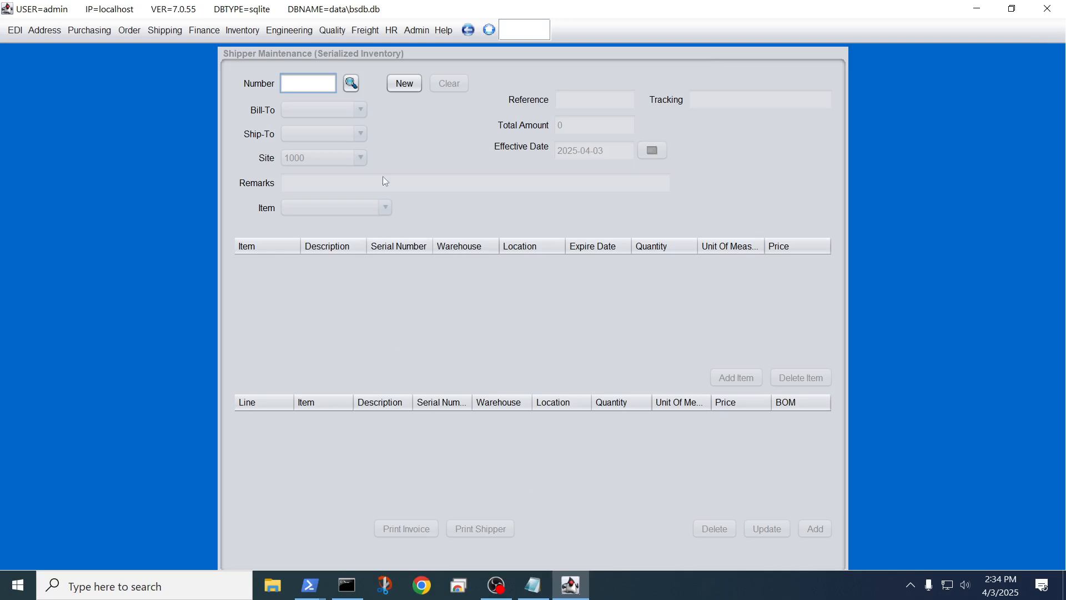
pyautogui.click(404, 83)
pyautogui.click(325, 110)
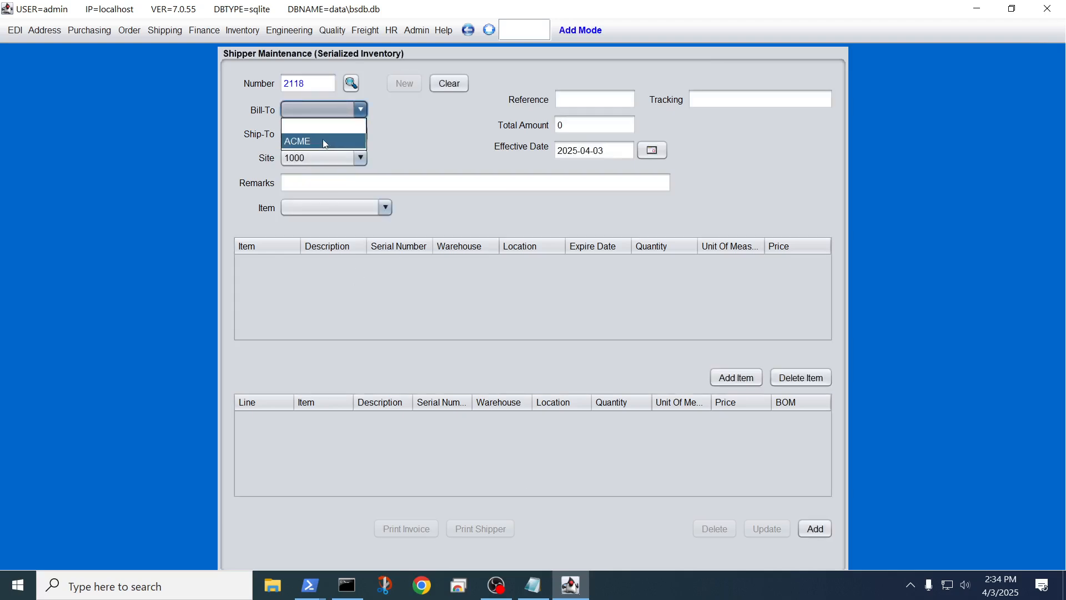
pyautogui.click(325, 142)
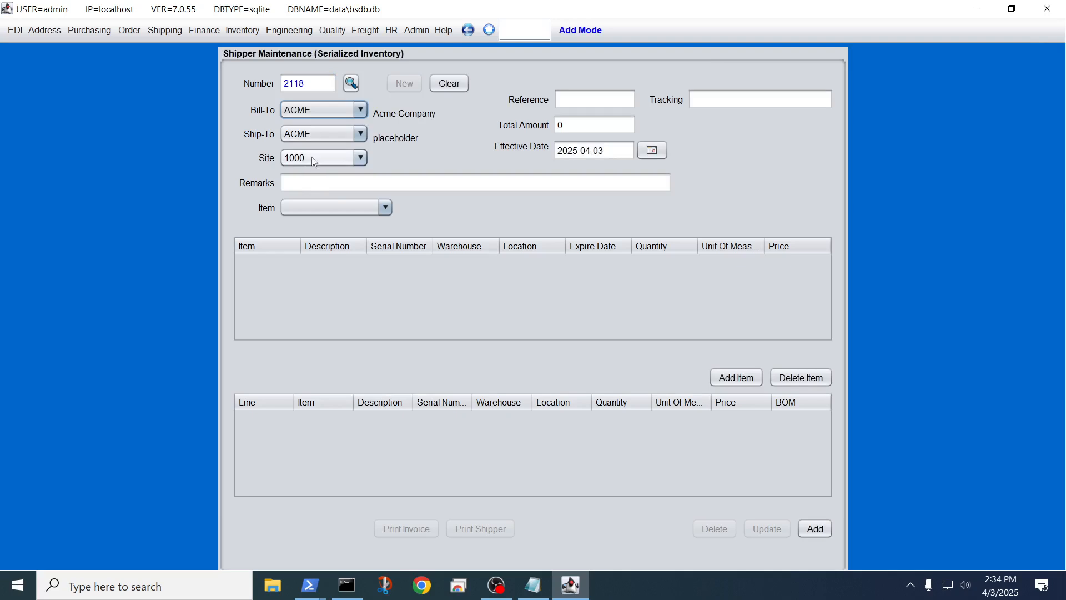
pyautogui.click(315, 212)
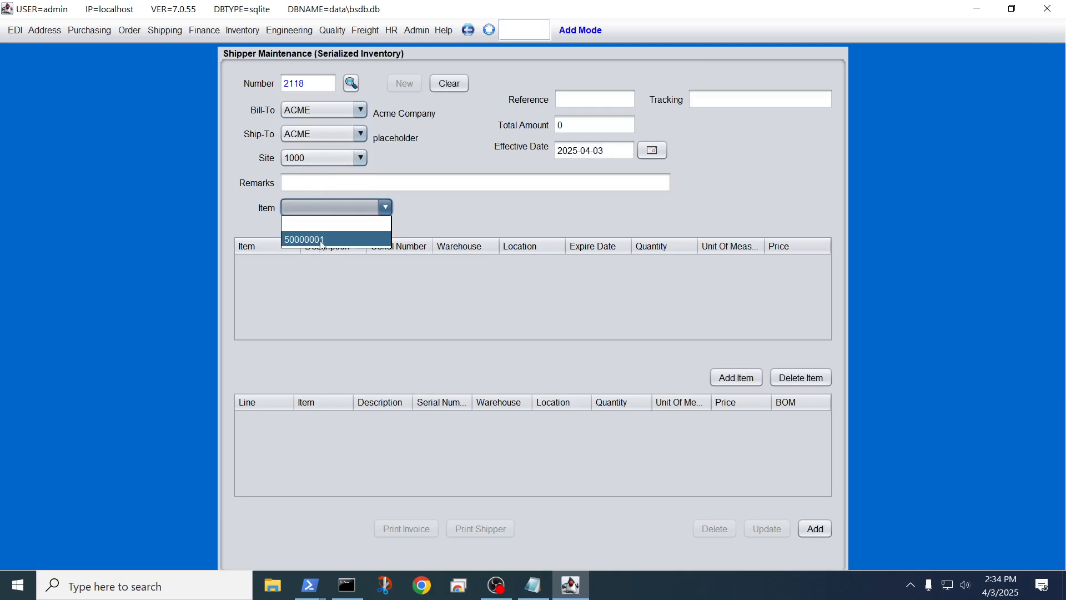
pyautogui.click(322, 239)
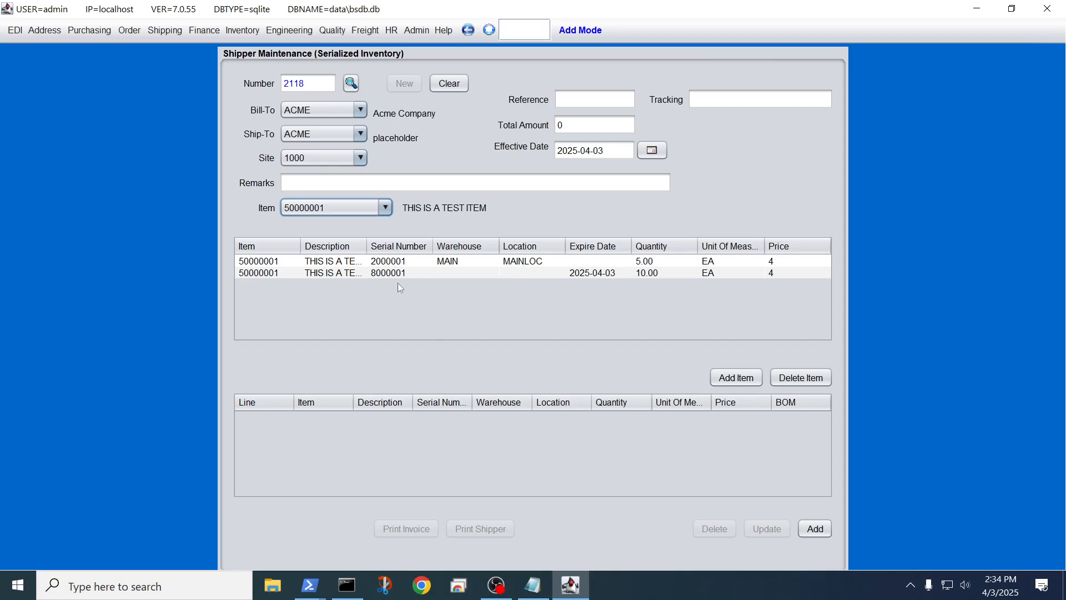
# Add the item with serial number 2000001 to the shipper and set its line quantity to 3.
pyautogui.click(405, 264)
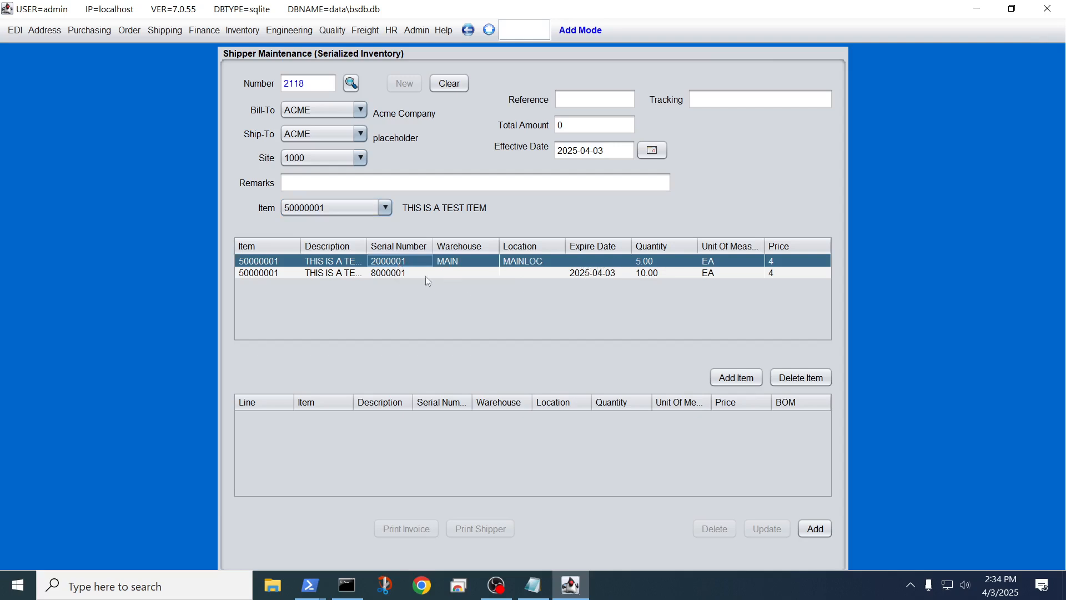
pyautogui.click(717, 380)
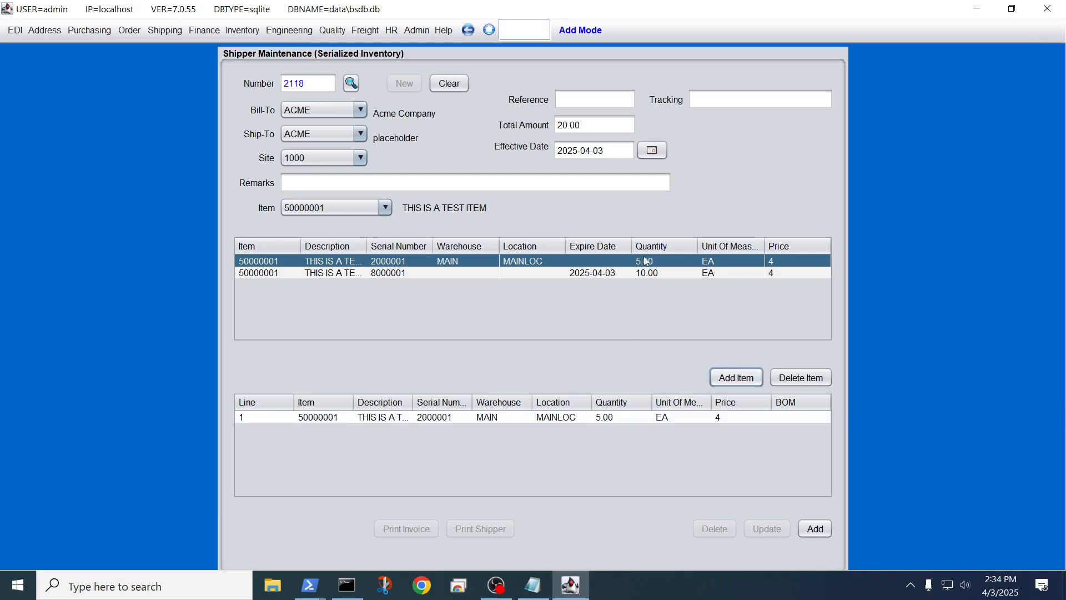
pyautogui.doubleClick(606, 418)
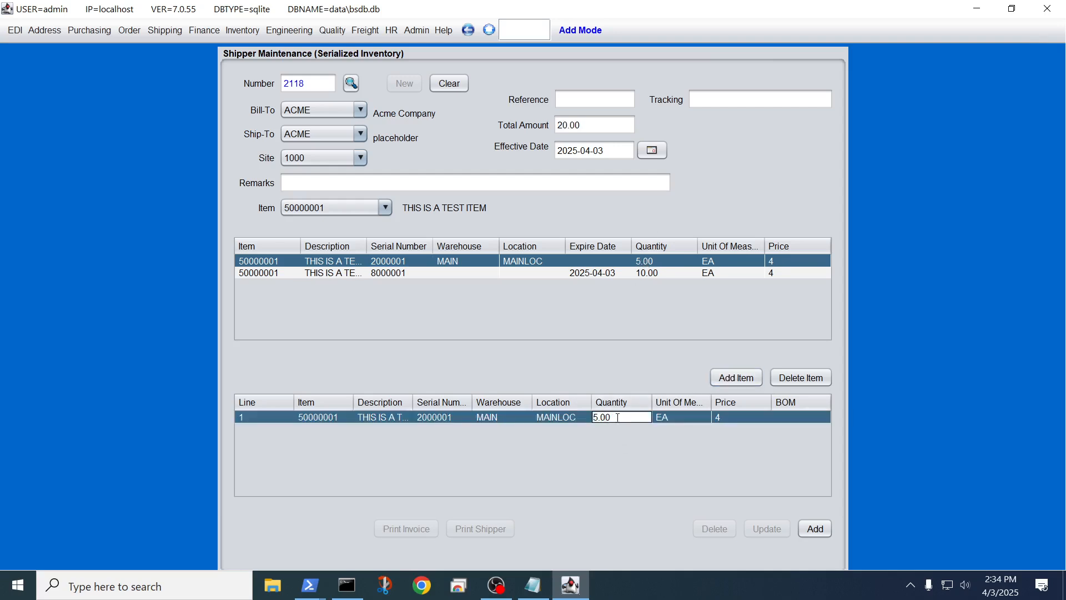
pyautogui.moveTo(618, 418); pyautogui.dragTo(570, 421)
pyautogui.write('3')
pyautogui.click(539, 418)
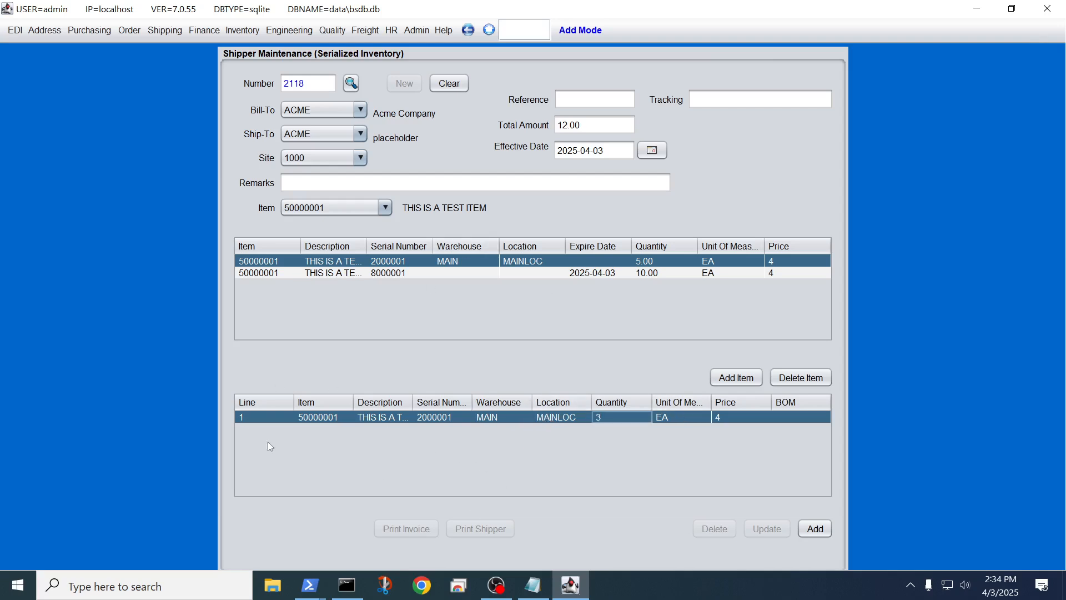
# Save the new shipper and preview its printed invoice.
pyautogui.click(815, 529)
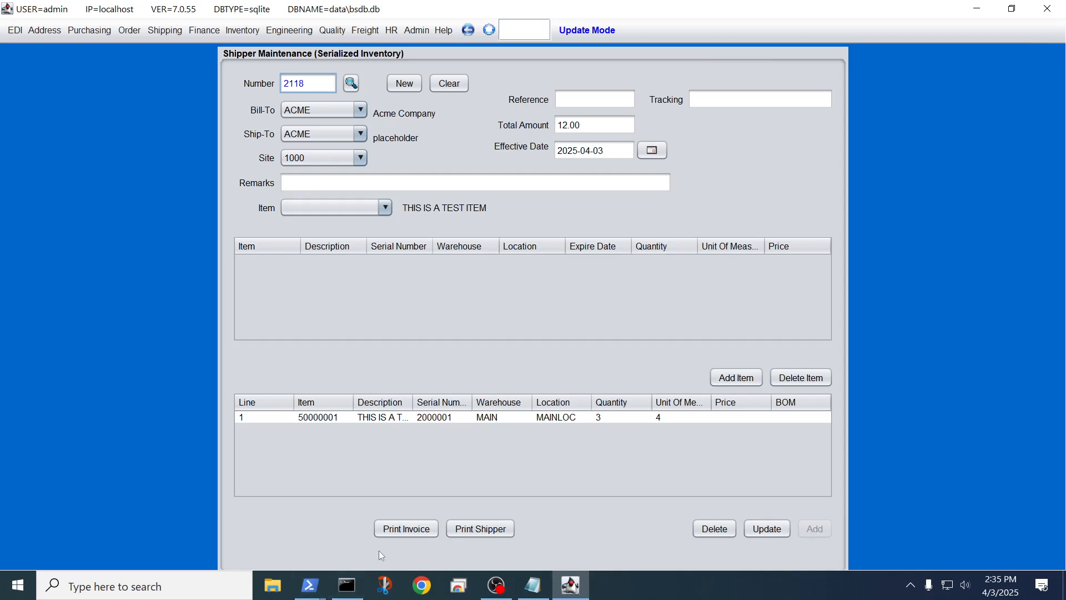
pyautogui.click(396, 530)
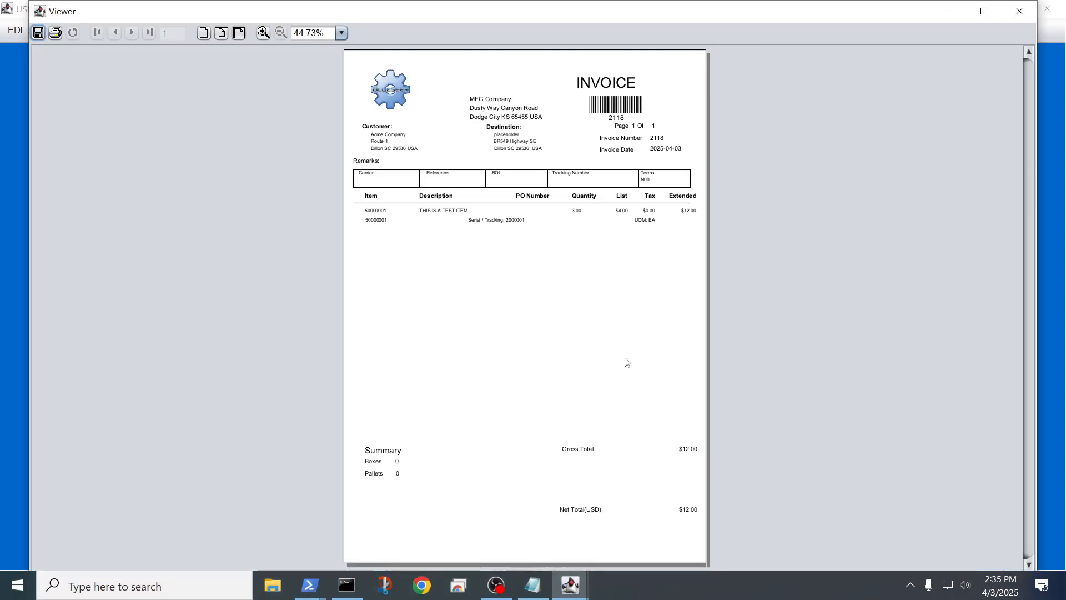
pyautogui.click(1021, 12)
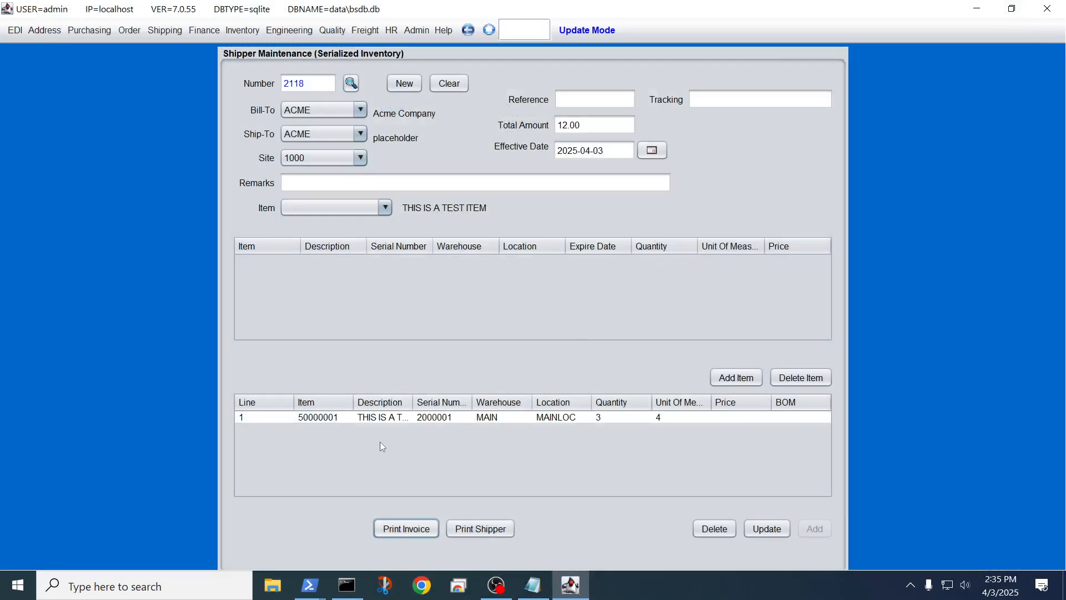
# Run the Inventory Browse report and check the remaining quantities of serial numbers 2000001 and 8000001.
pyautogui.click(245, 30)
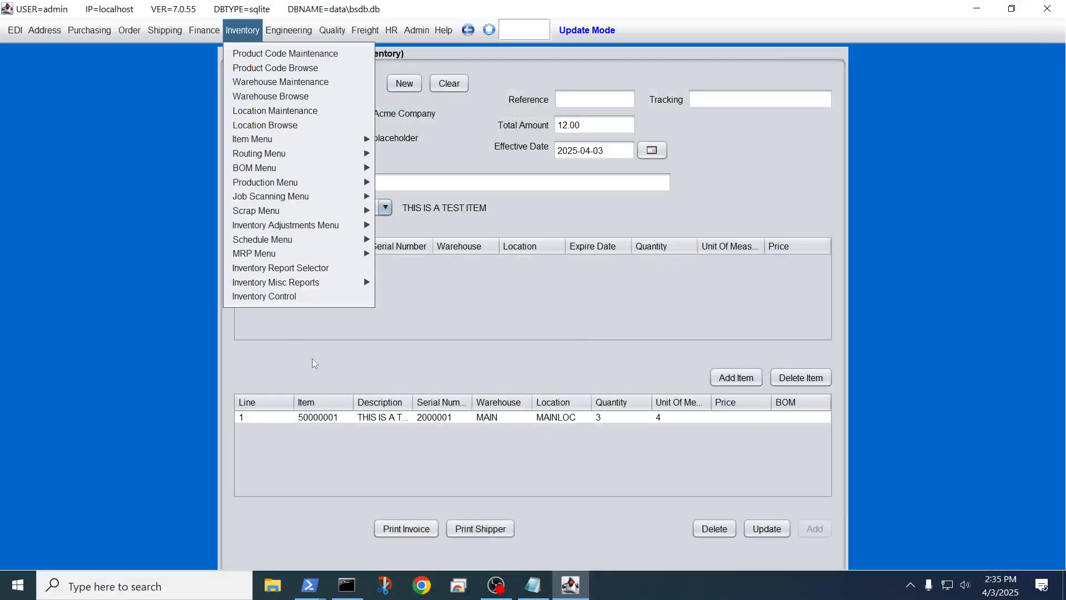
pyautogui.moveTo(311, 282)
pyautogui.click(400, 288)
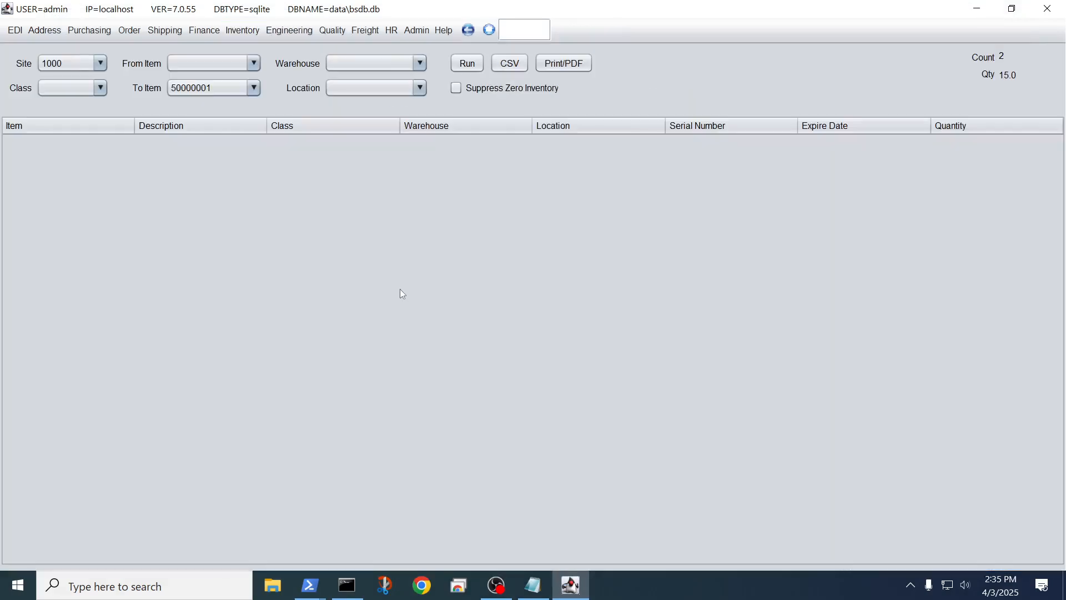
pyautogui.click(467, 62)
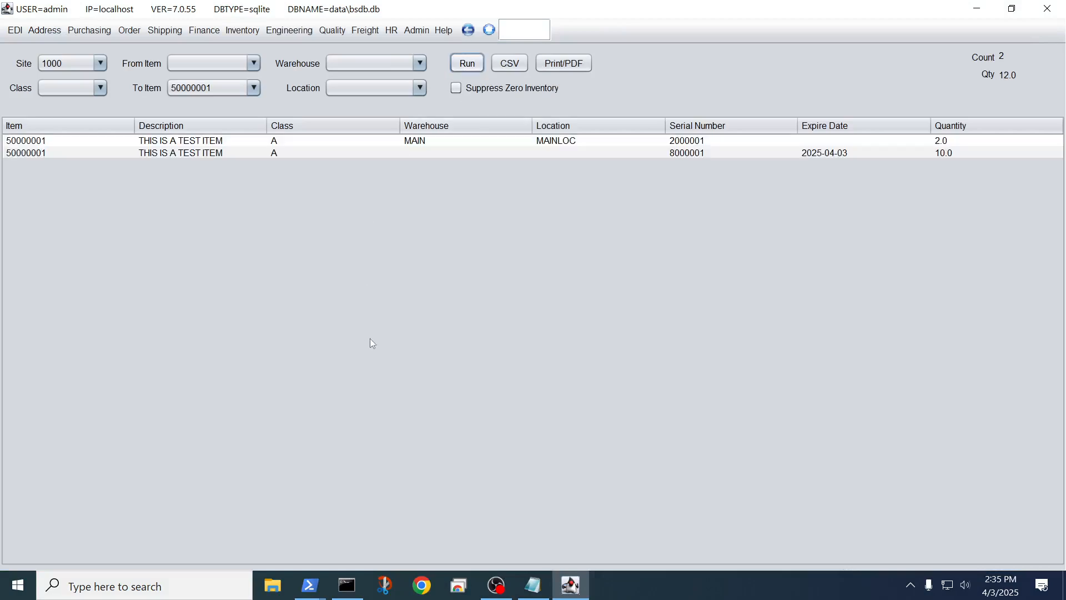
pyautogui.click(942, 143)
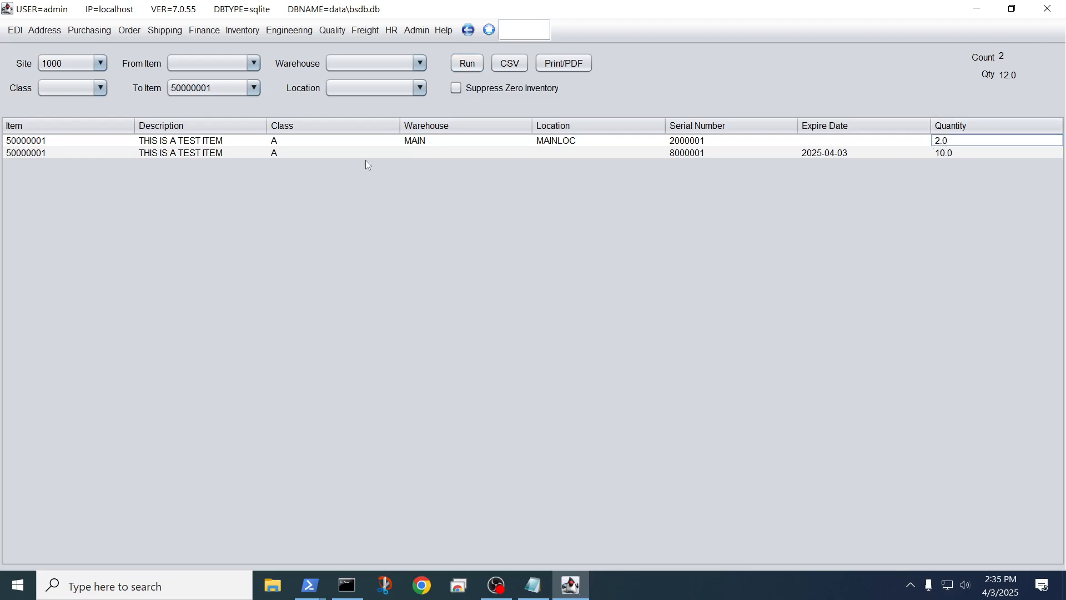
pyautogui.click(690, 145)
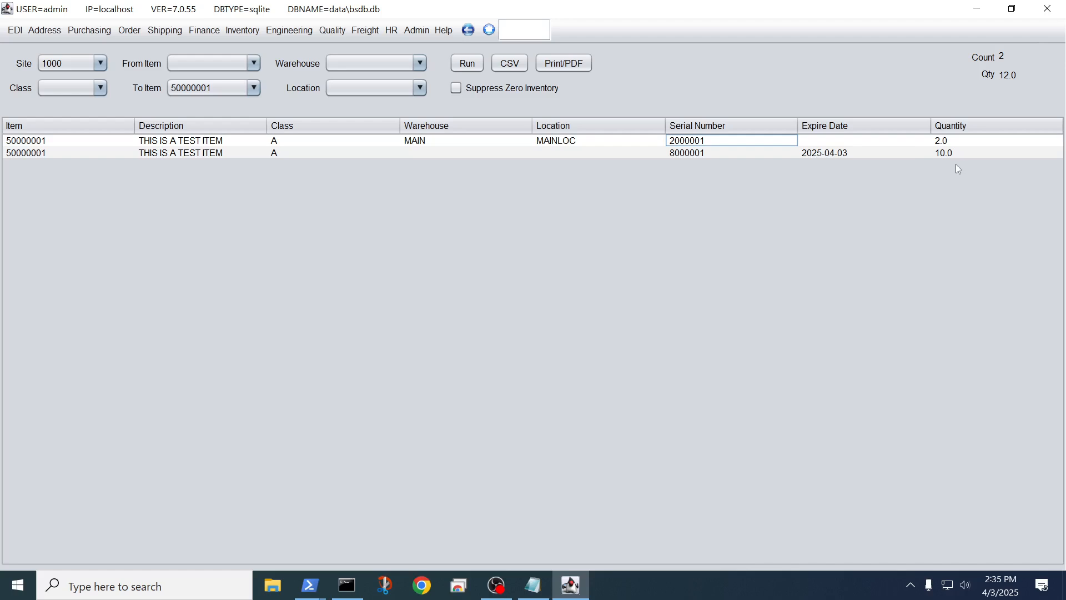
pyautogui.click(419, 155)
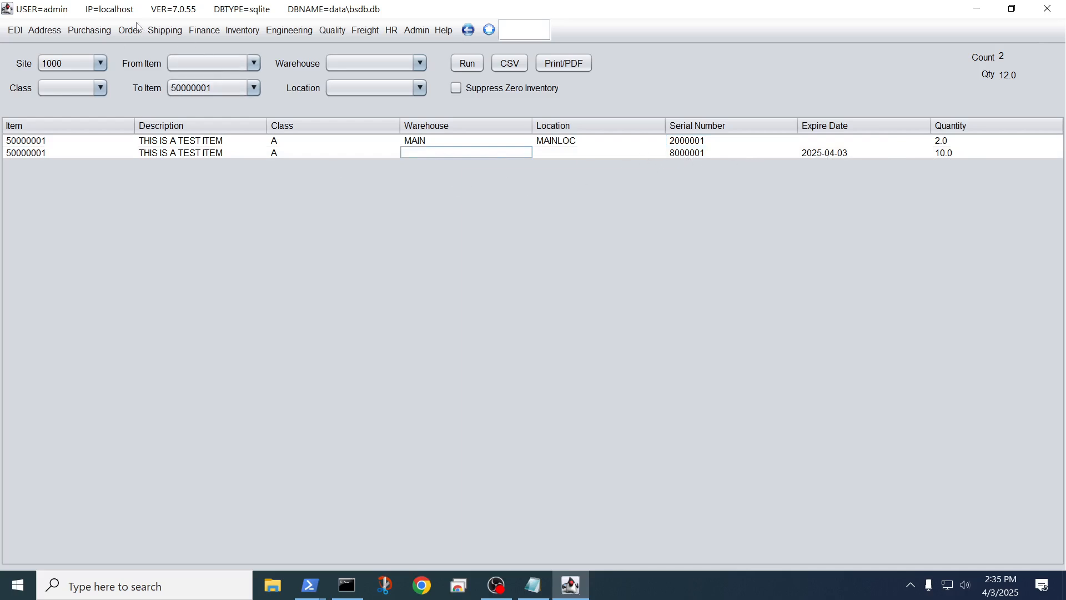
# Create a second serialized shipper billed to ACME and list the serials on hand for item 50000001.
pyautogui.click(173, 34)
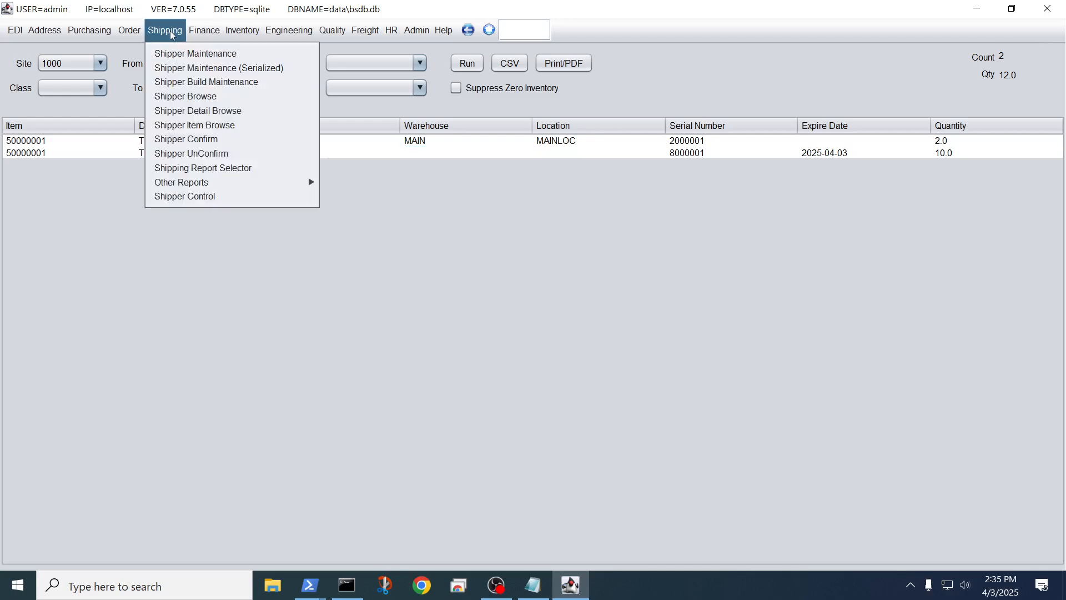
pyautogui.click(190, 68)
pyautogui.click(405, 83)
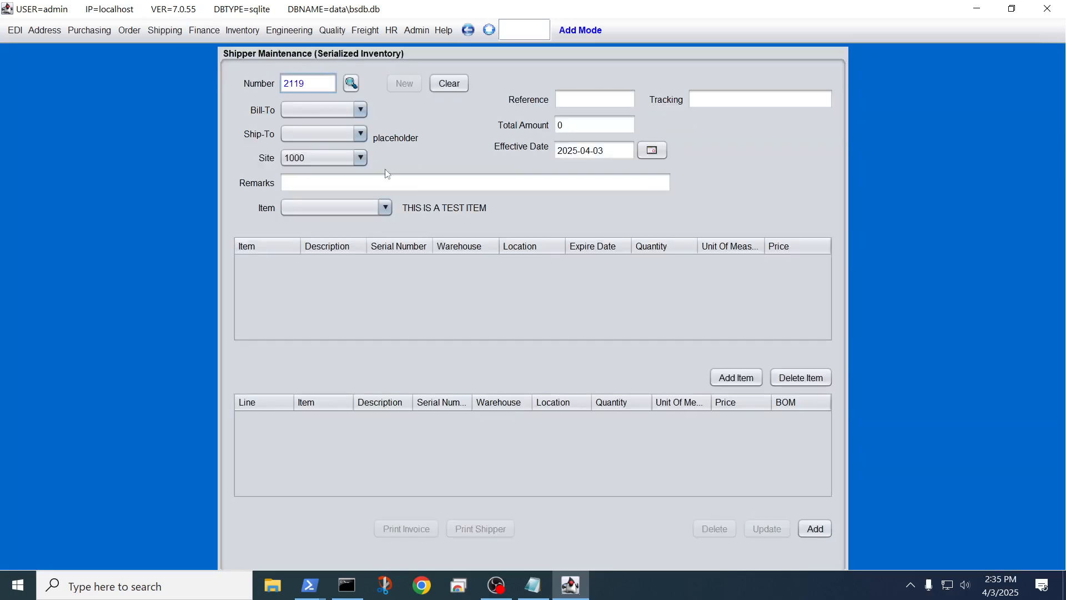
pyautogui.click(360, 108)
pyautogui.click(336, 133)
pyautogui.click(342, 114)
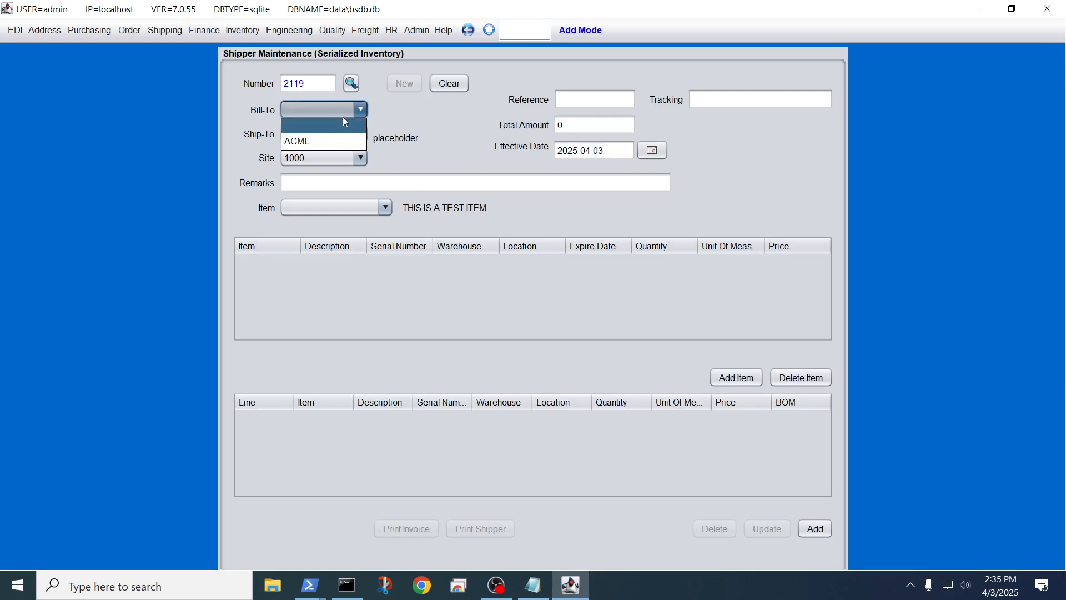
pyautogui.click(326, 144)
pyautogui.click(322, 208)
pyautogui.click(311, 234)
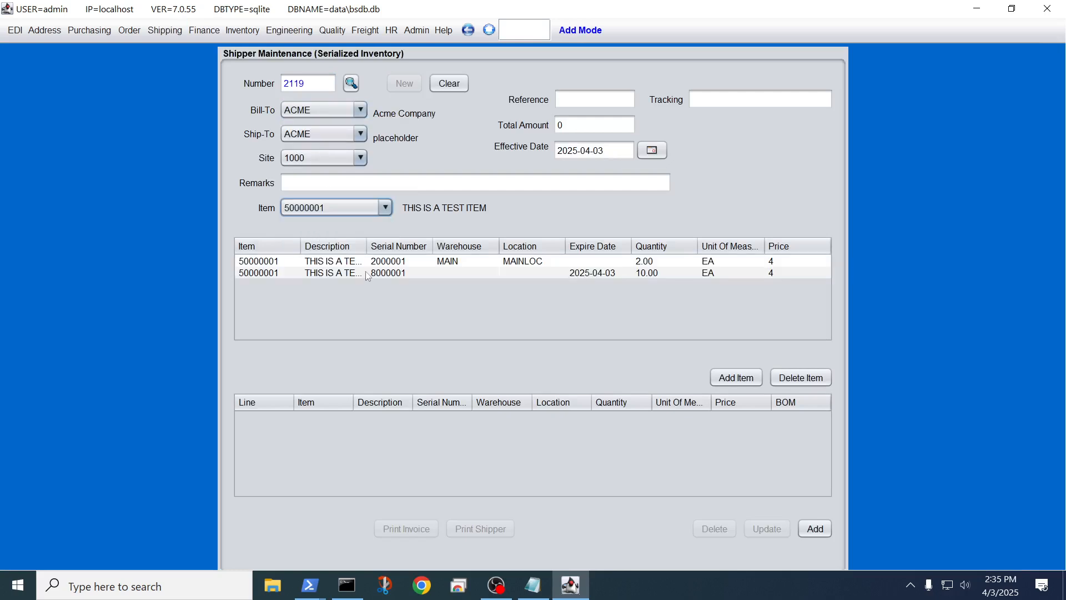
# Add the item with serial number 8000001 to the shipper, set its quantity to 6, and save the record.
pyautogui.click(491, 276)
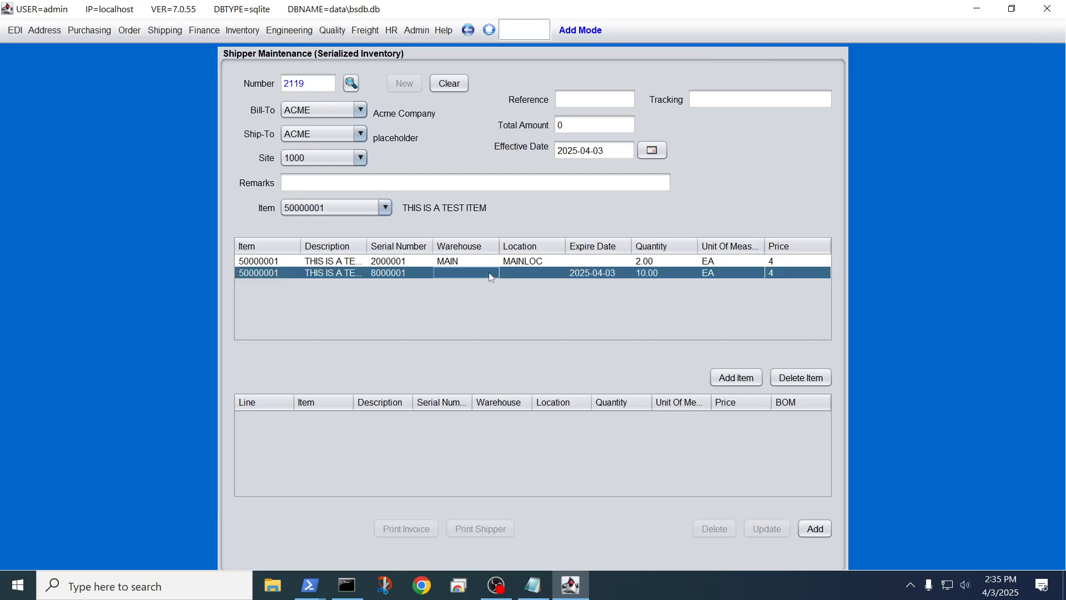
pyautogui.click(736, 378)
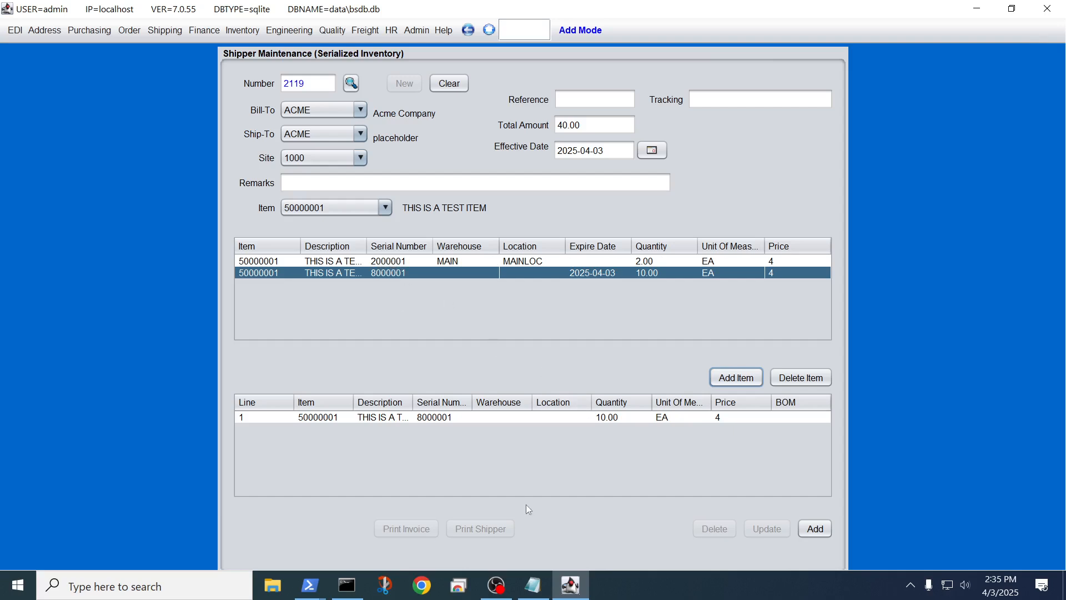
pyautogui.click(610, 423)
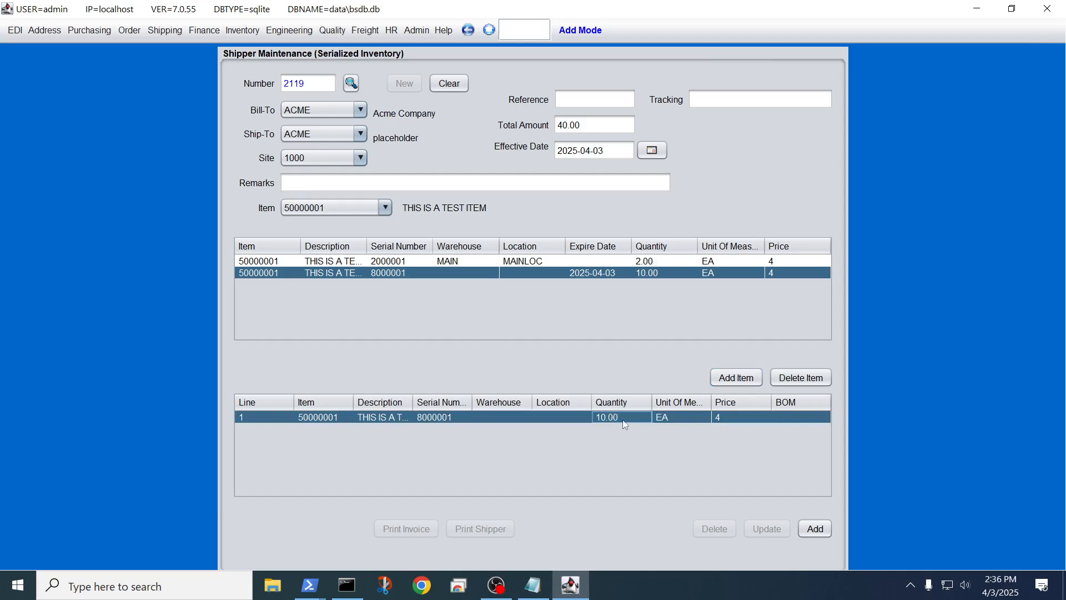
pyautogui.doubleClick(623, 422)
pyautogui.moveTo(623, 422); pyautogui.dragTo(575, 420)
pyautogui.write('6')
pyautogui.press('Return')
pyautogui.click(815, 530)
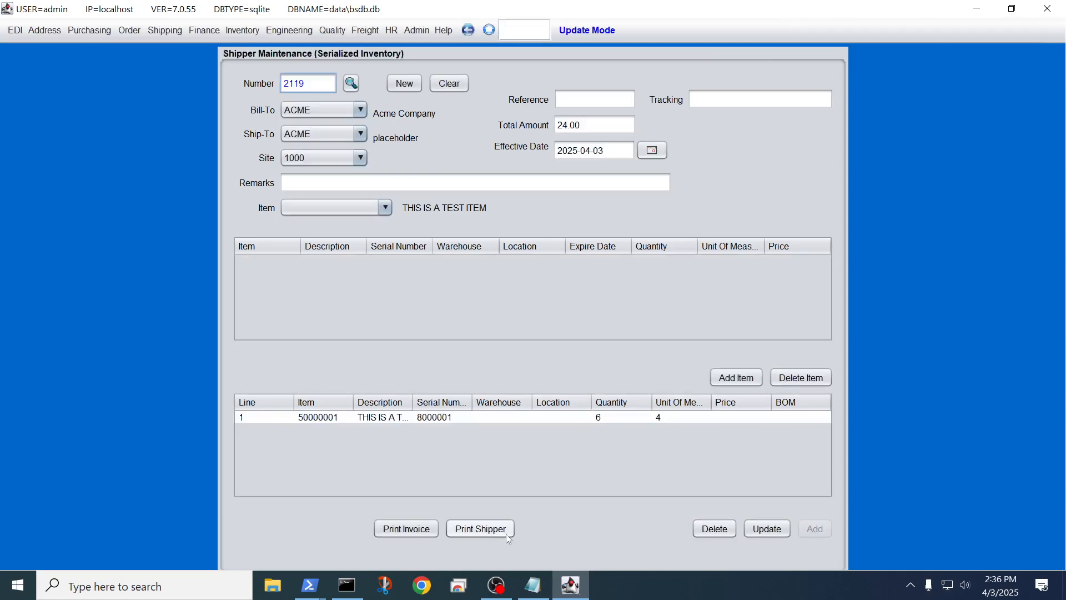
# Run the Inventory Browse report again to check the quantity left under serial number 8000001.
pyautogui.click(240, 29)
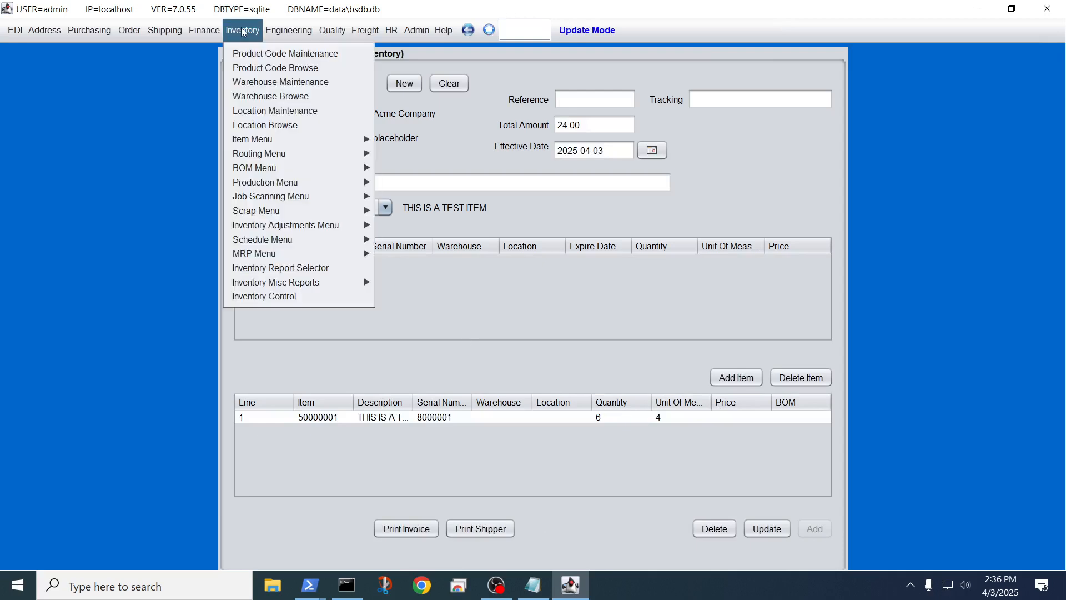
pyautogui.moveTo(280, 250)
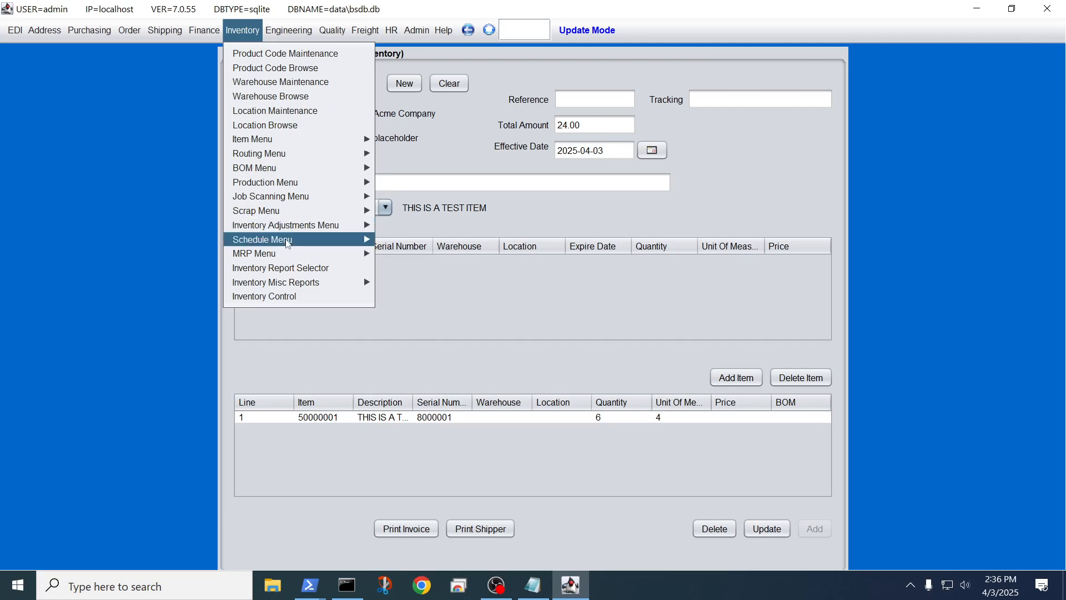
pyautogui.moveTo(300, 282)
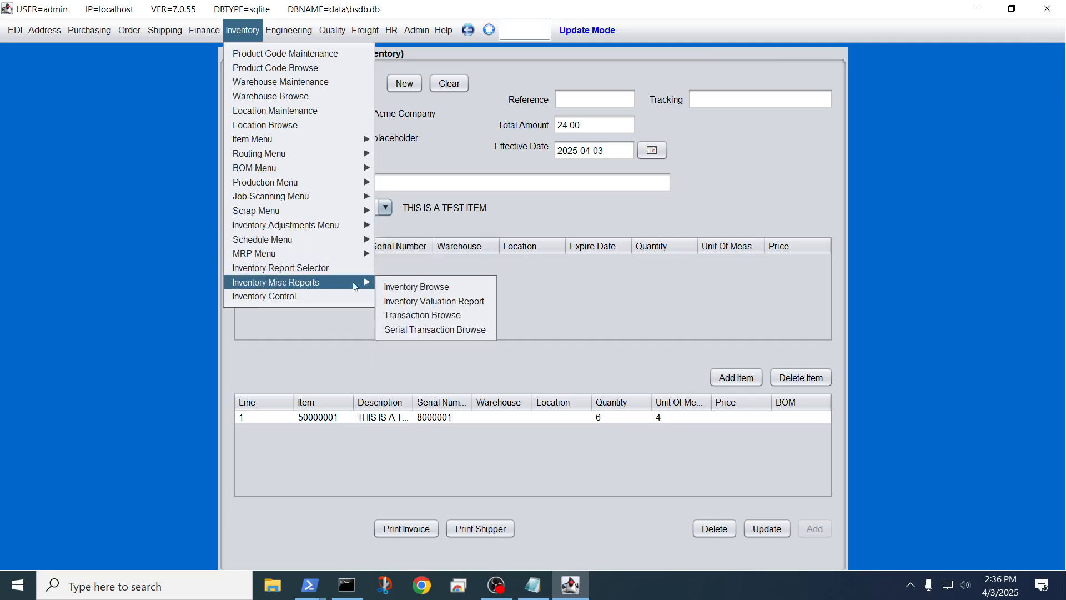
pyautogui.click(392, 283)
pyautogui.click(467, 63)
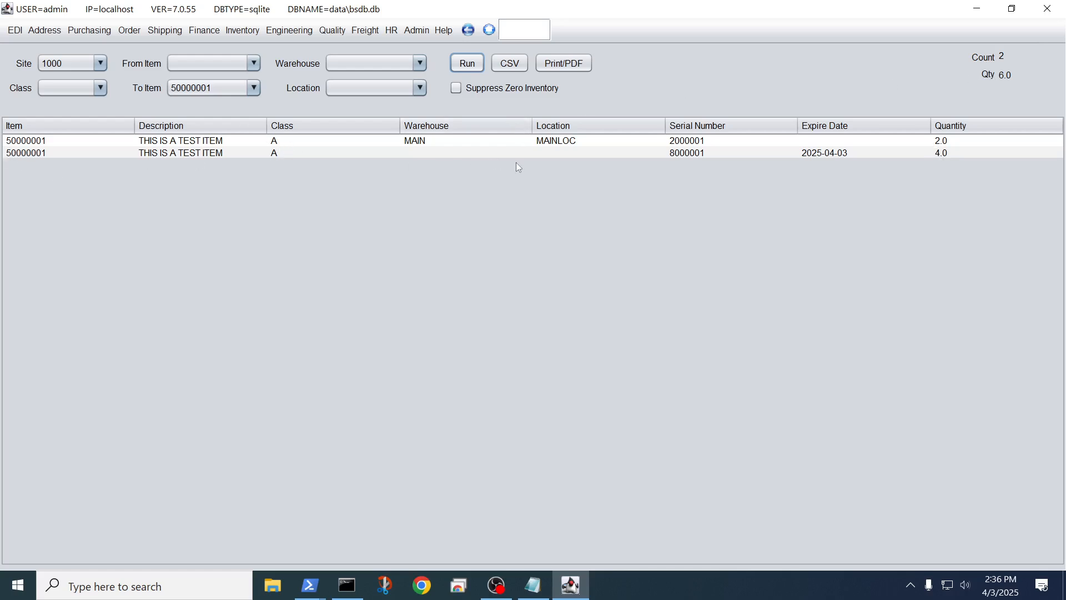
# Run Item Browse for item 50000001 and open its master record to review recent transactions and location quantities by serial number.
pyautogui.click(235, 33)
pyautogui.moveTo(287, 139)
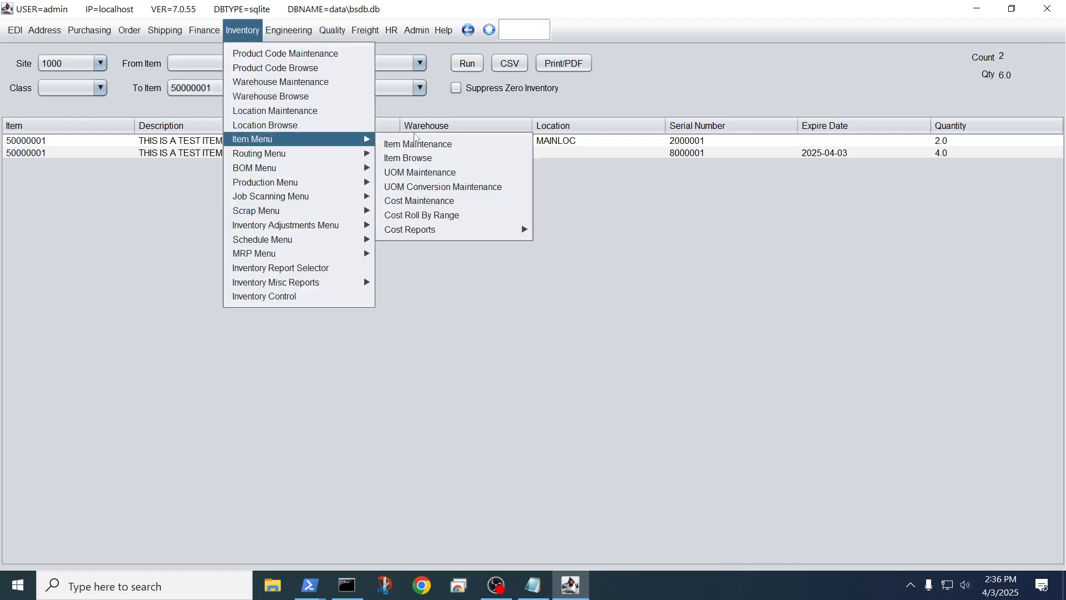
pyautogui.click(411, 160)
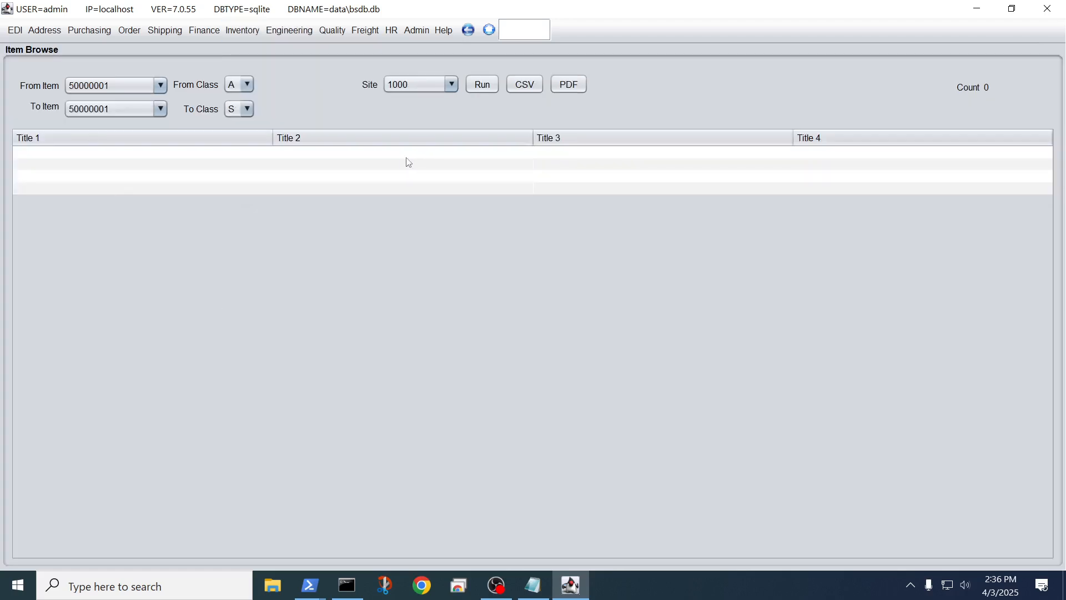
pyautogui.click(473, 84)
pyautogui.click(42, 153)
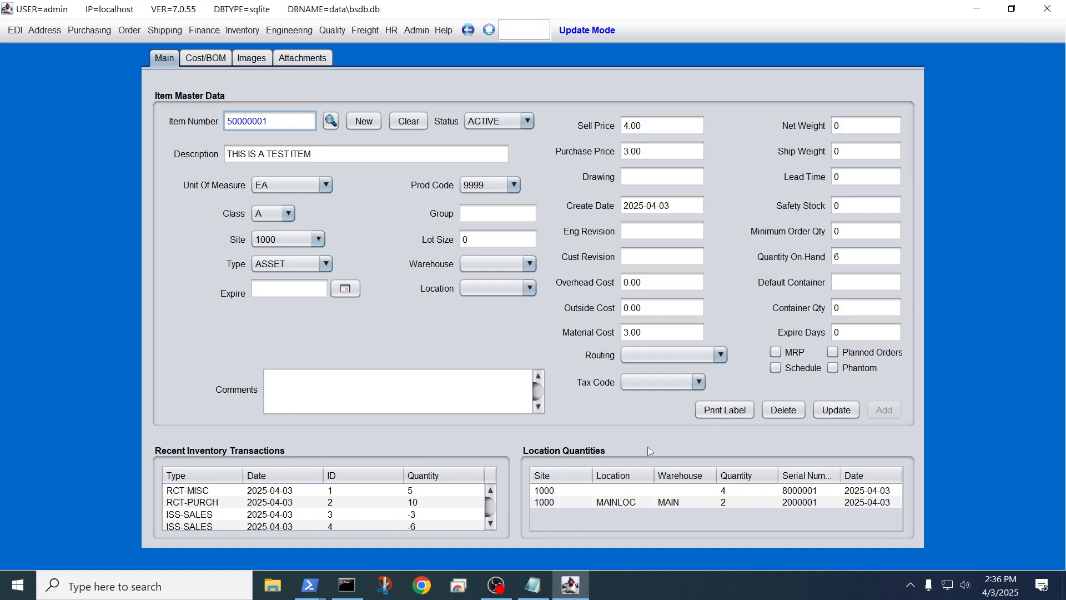
# Run the Serial Transaction Browse report for site 1000 to list the day's transactions of all types by serial number.
pyautogui.click(245, 31)
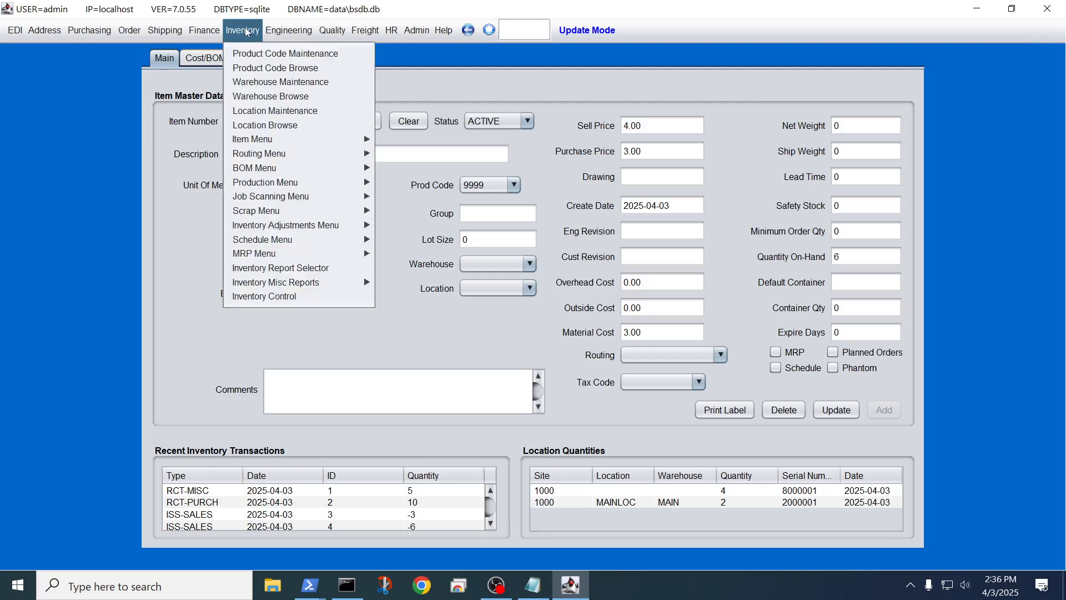
pyautogui.moveTo(322, 287)
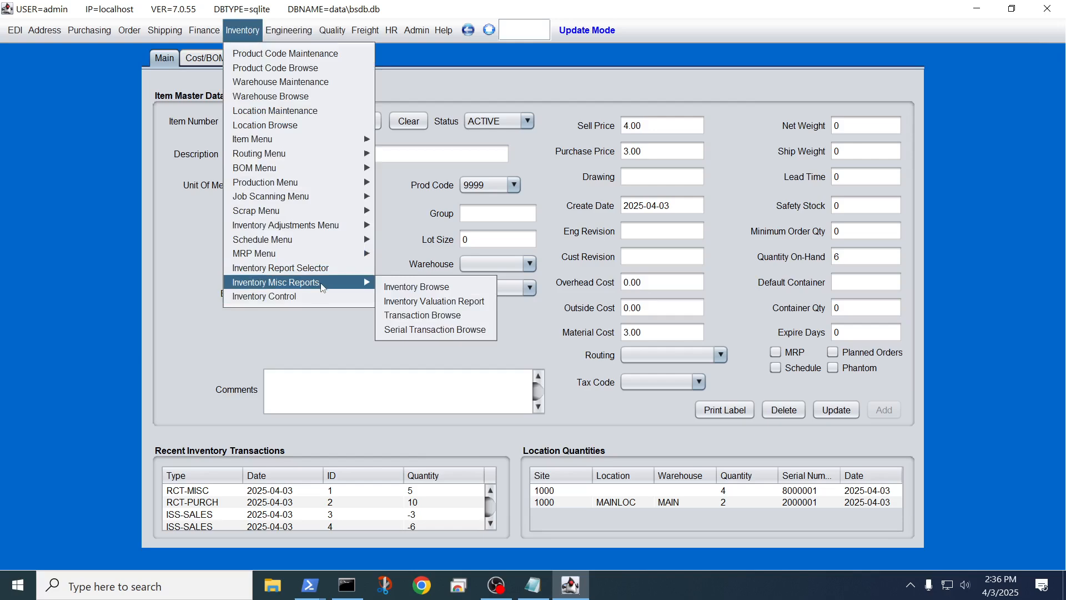
pyautogui.click(409, 332)
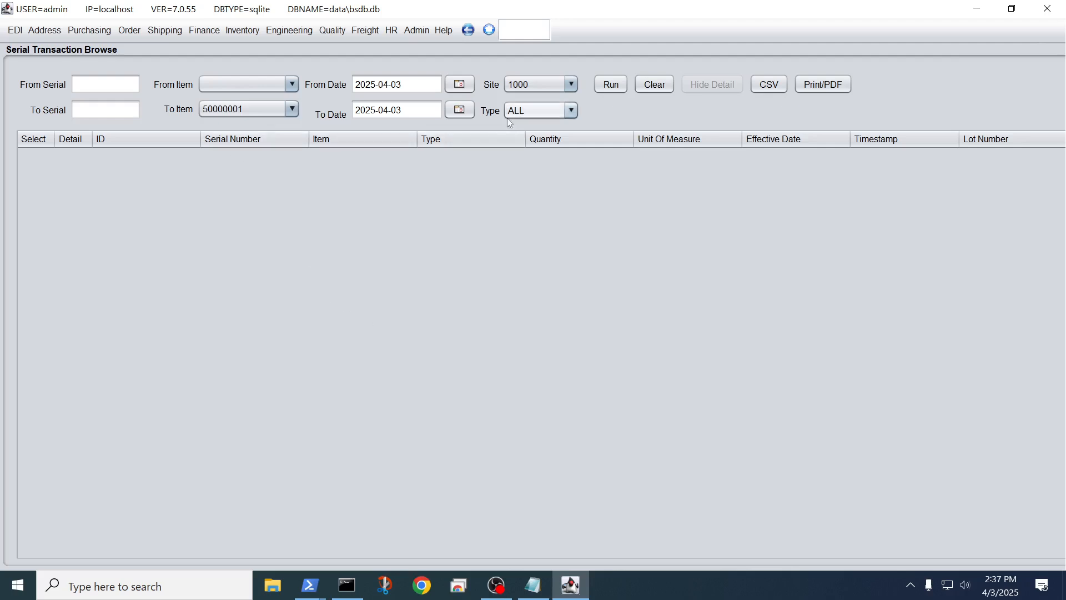
pyautogui.click(611, 84)
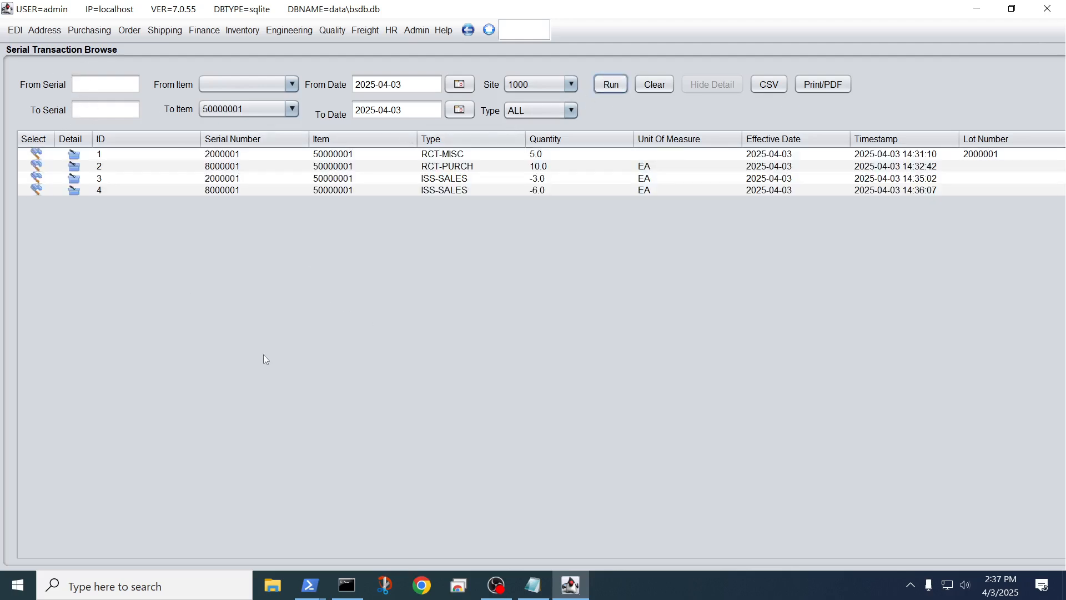
# Sort the serial transactions by serial number and view the source details of transaction ID 1, then close them.
pyautogui.click(224, 144)
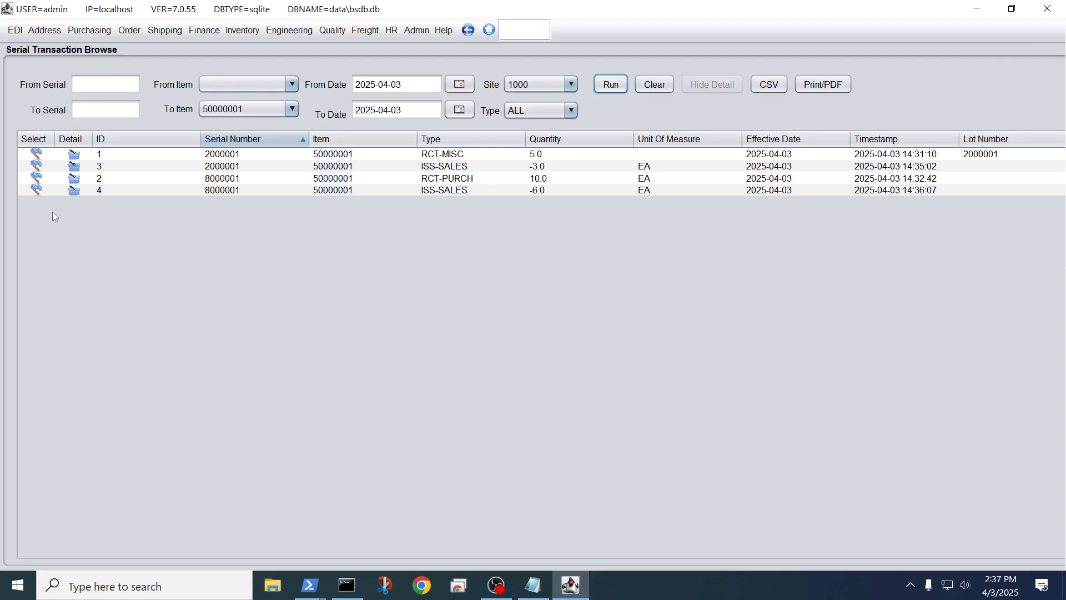
pyautogui.click(36, 154)
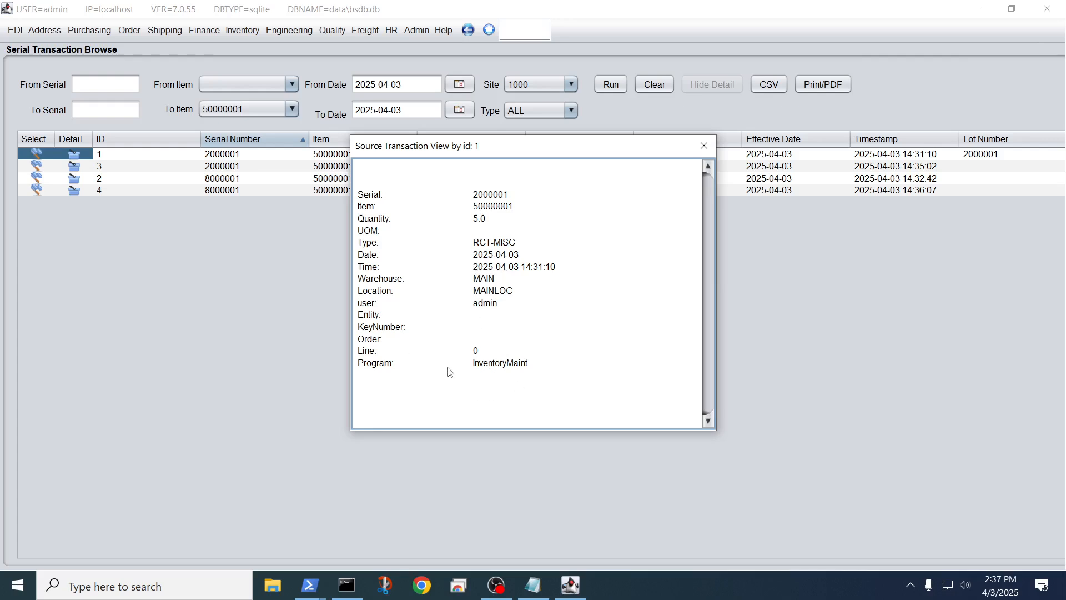
pyautogui.click(704, 146)
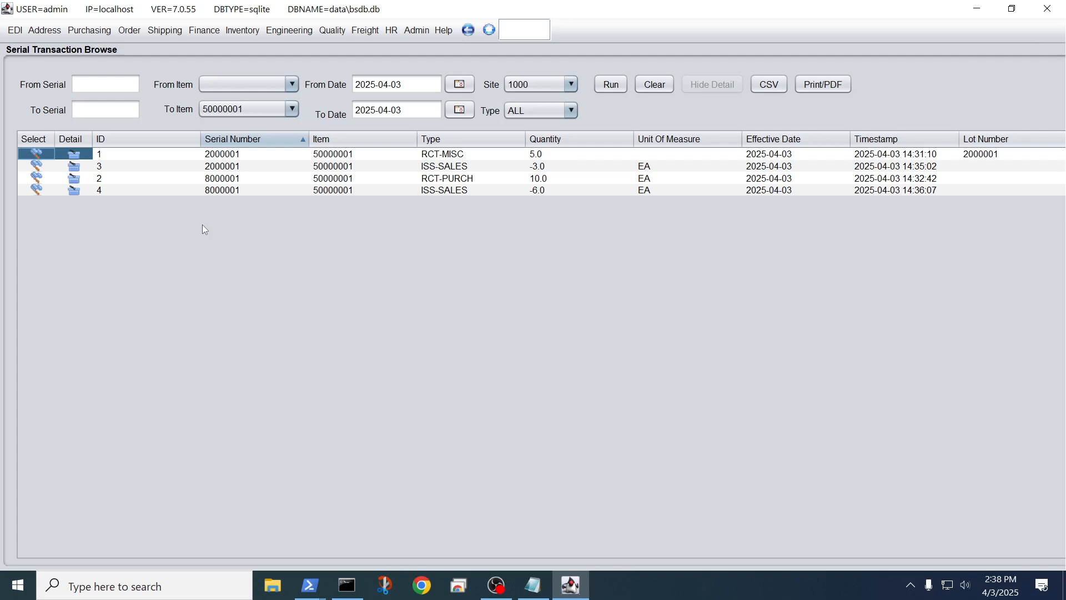
# Leave the serial transaction report and open the About page to view the project's website and support information.
pyautogui.click(490, 30)
pyautogui.click(416, 30)
pyautogui.moveTo(446, 32)
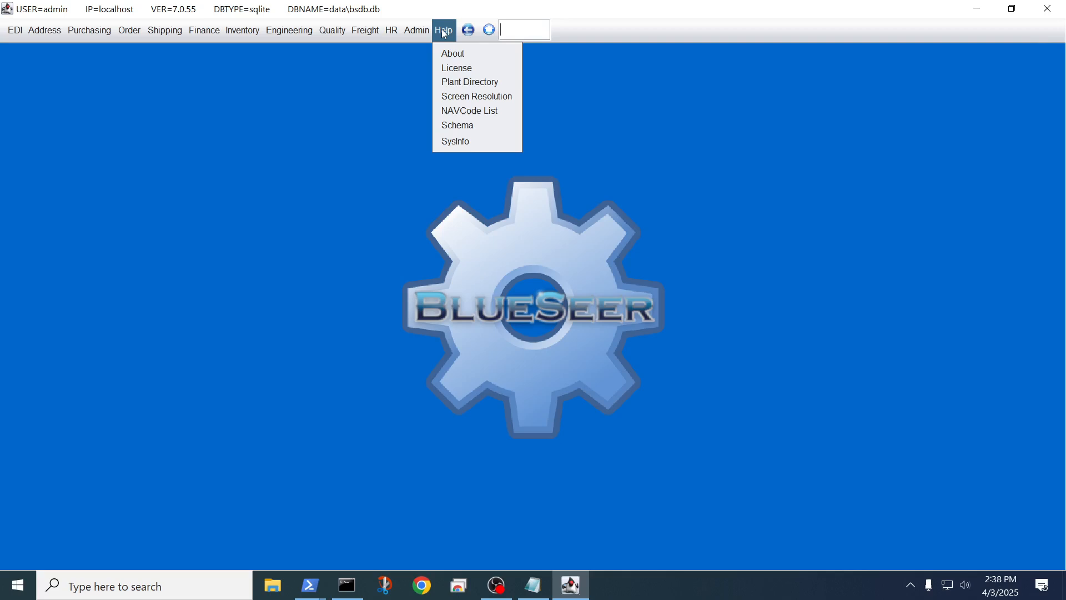
pyautogui.click(450, 53)
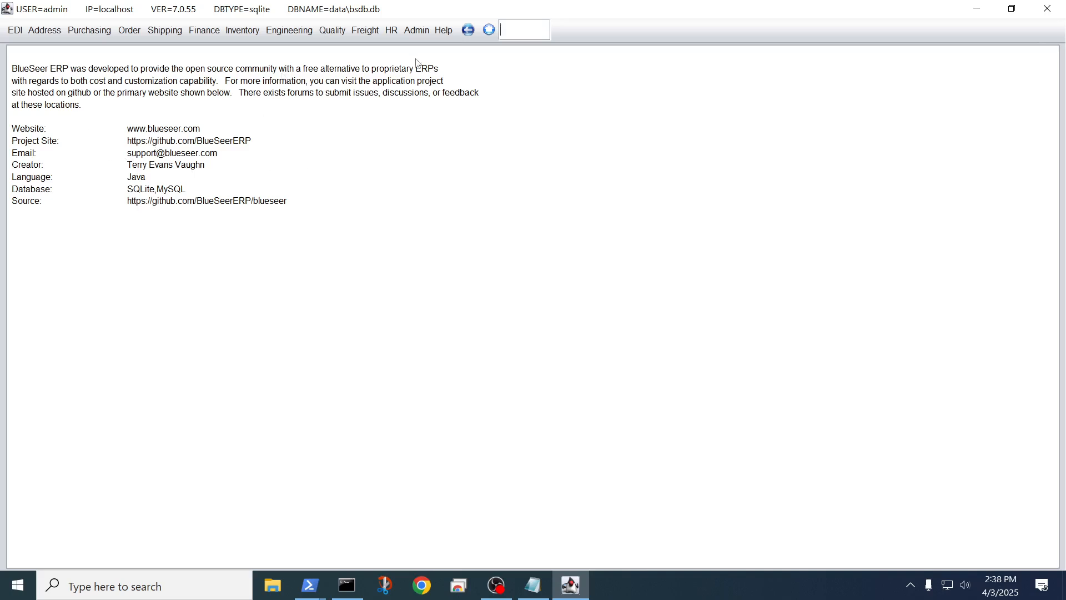
# Leave the About page for the home screen and close the application.
pyautogui.click(489, 29)
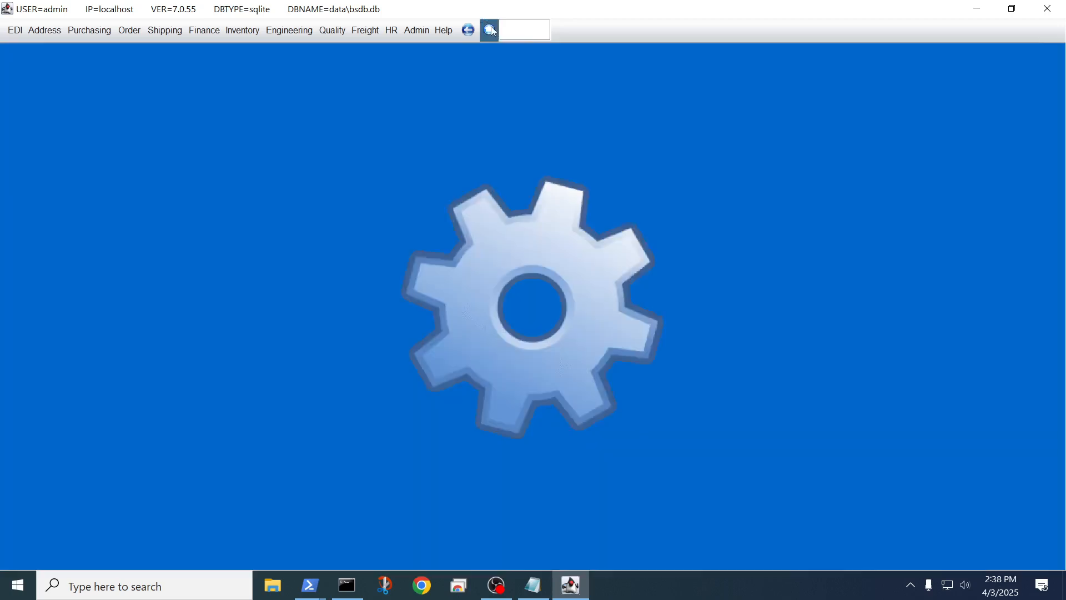
pyautogui.click(1047, 8)
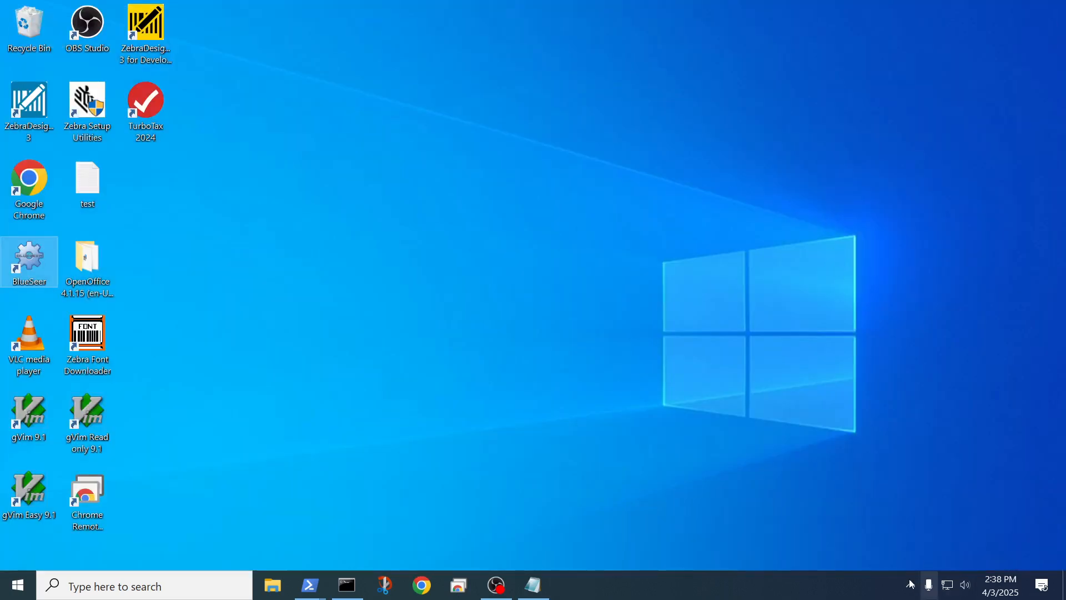
pyautogui.click(911, 585)
pyautogui.rightClick(911, 556)
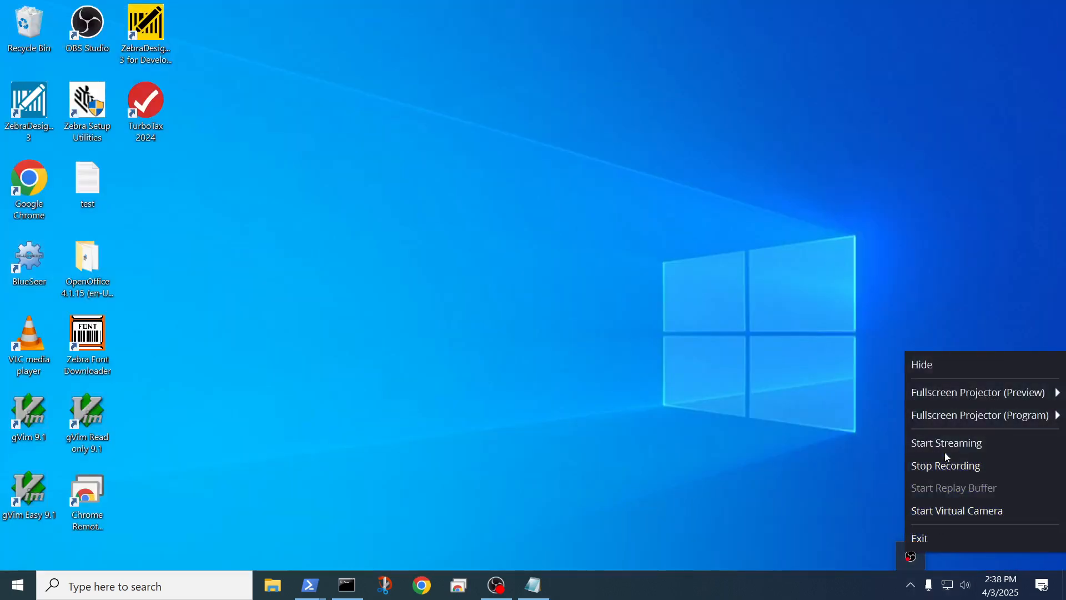